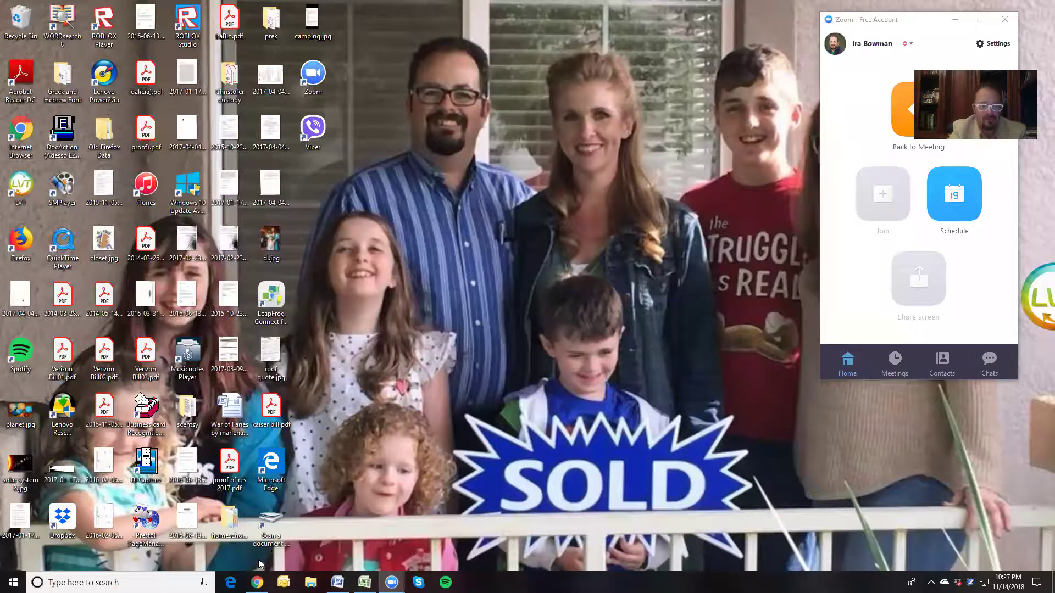
Bring up the Chrome window showing the projecthelpyougrow.com home page from the taskbar
click(257, 582)
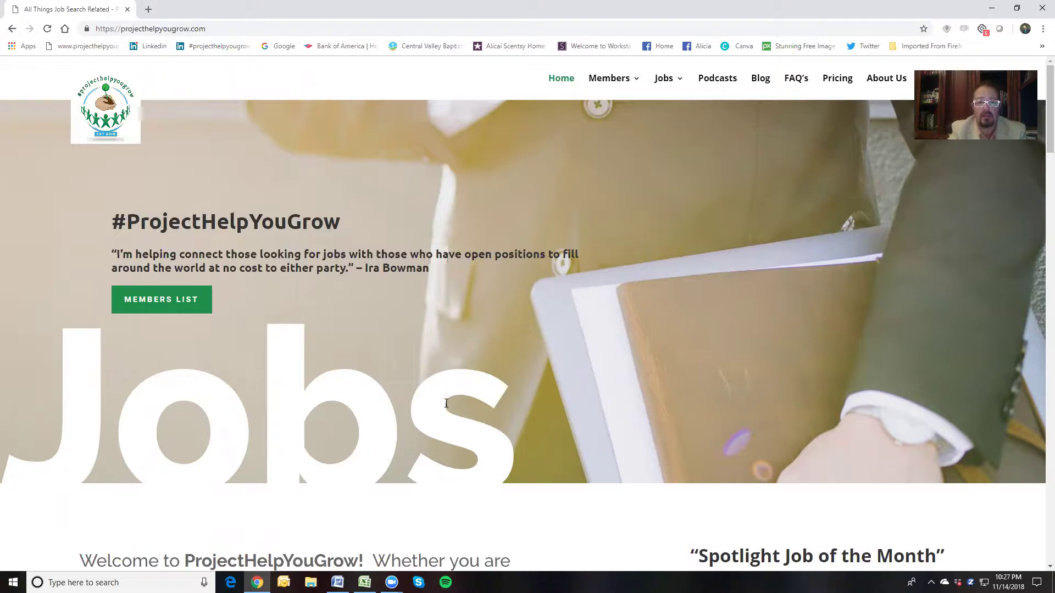
Go to Members > Register and scroll down to the empty sign-up form
mouse_move(617, 81)
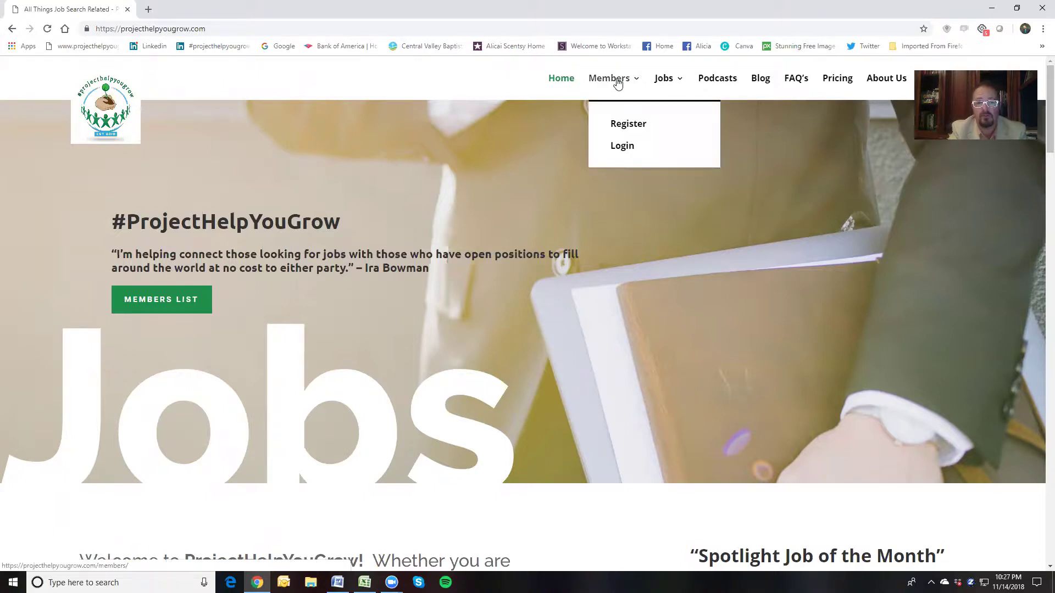
click(624, 123)
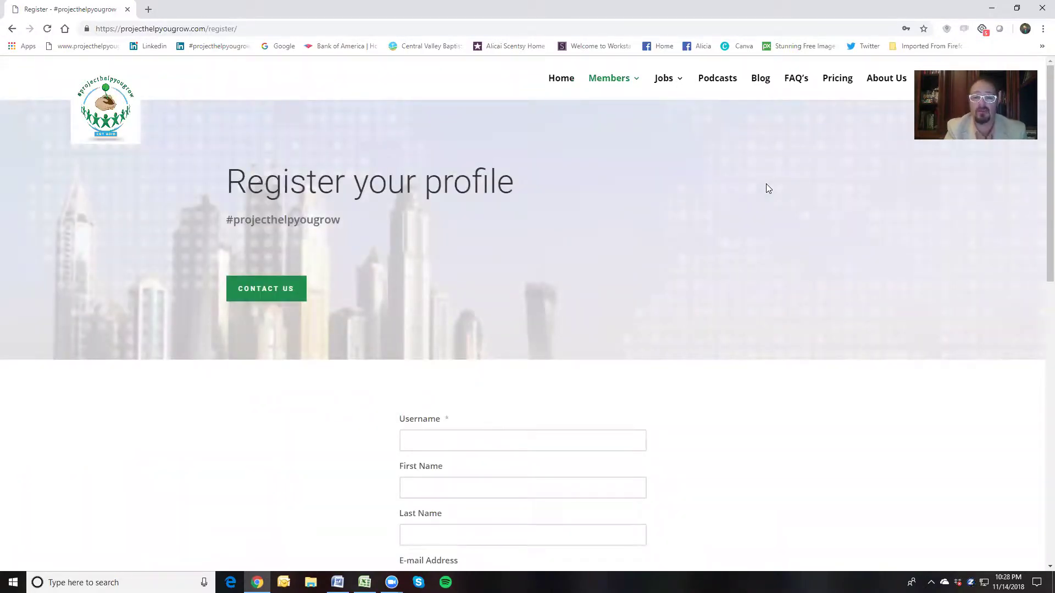
scroll(699, 187, down, 3)
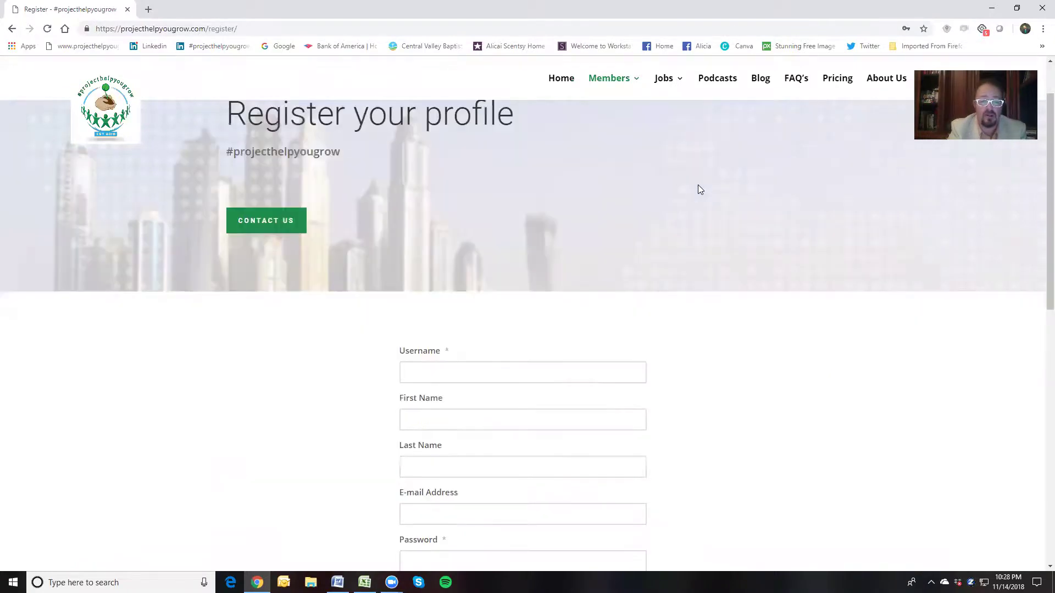
Enter the new member's username, first name and last name in the sign-up form
click(533, 264)
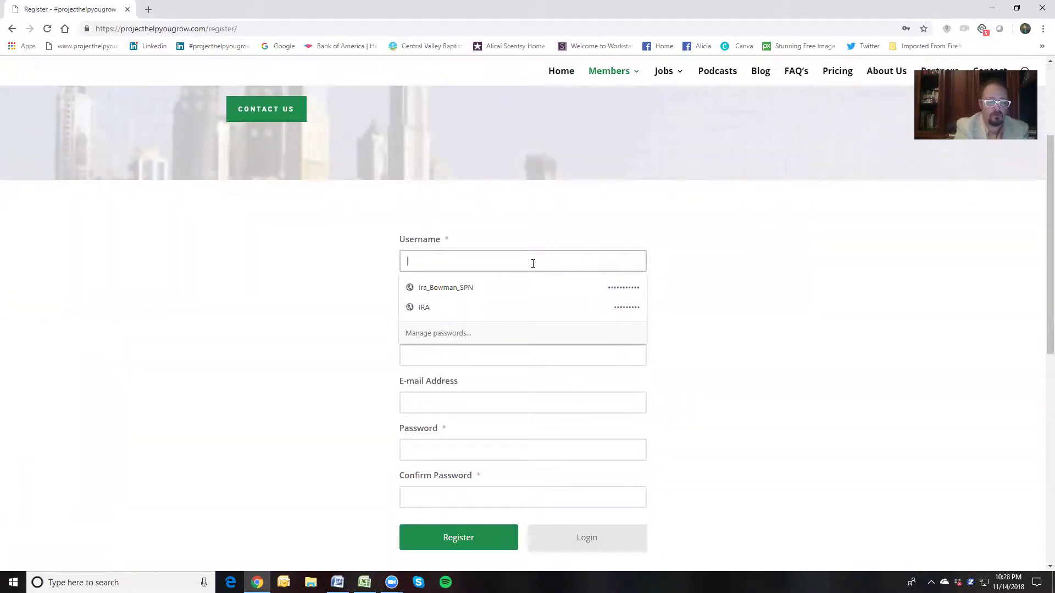
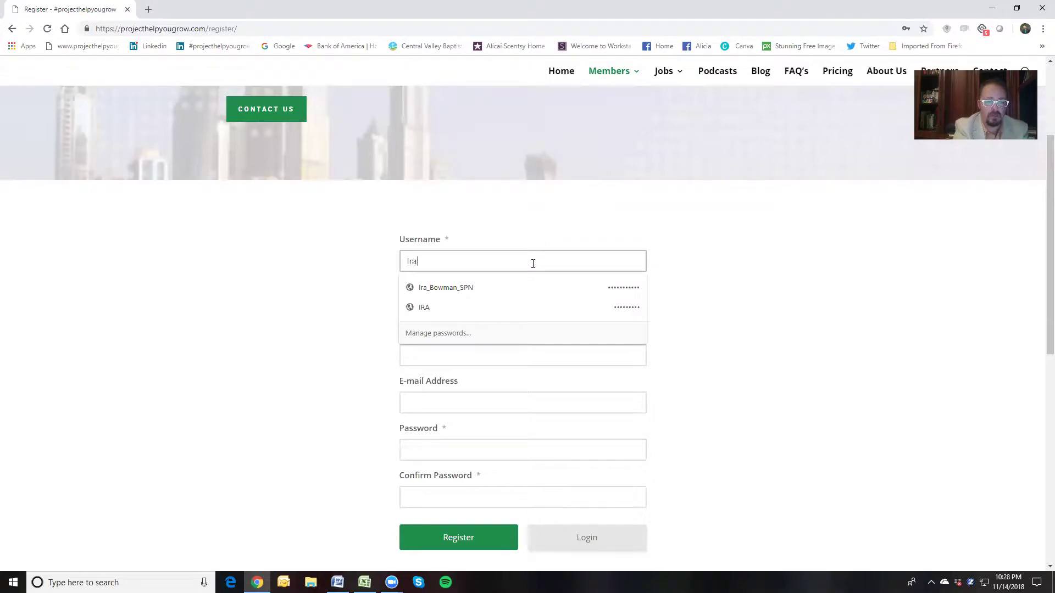
click(460, 303)
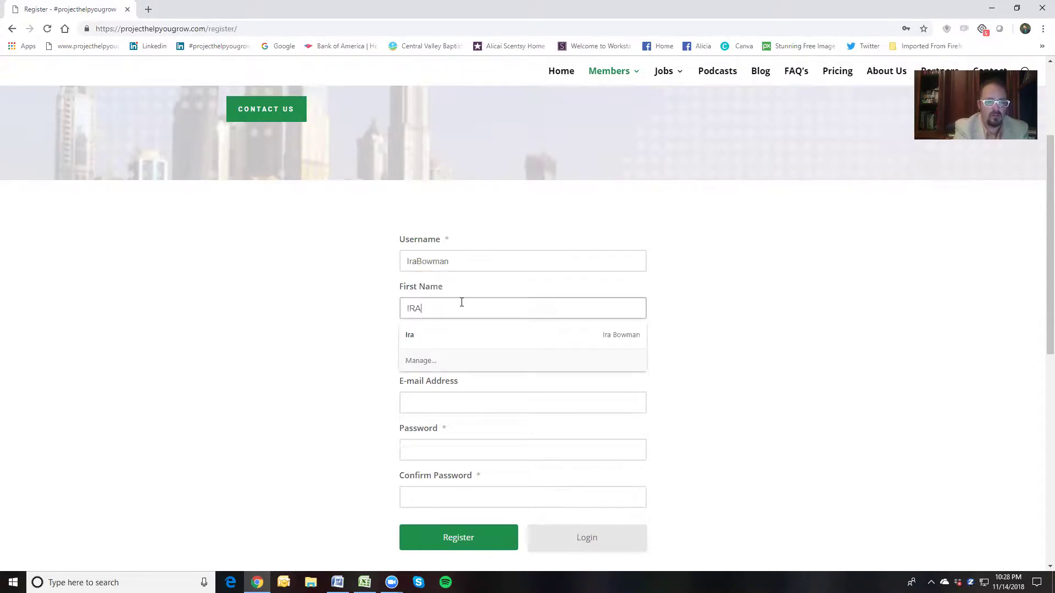
click(764, 352)
click(458, 356)
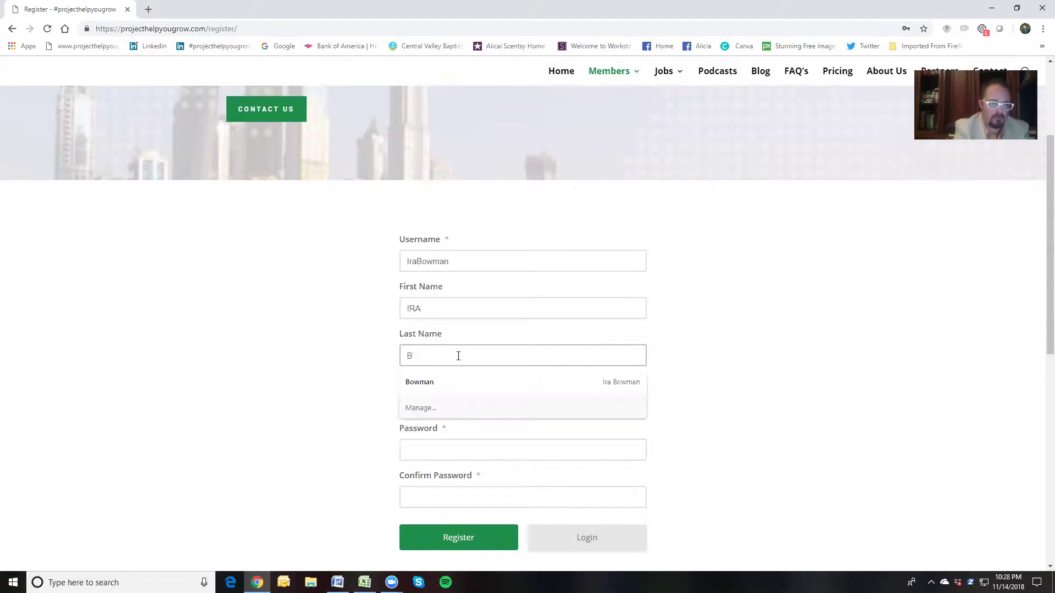
click(750, 340)
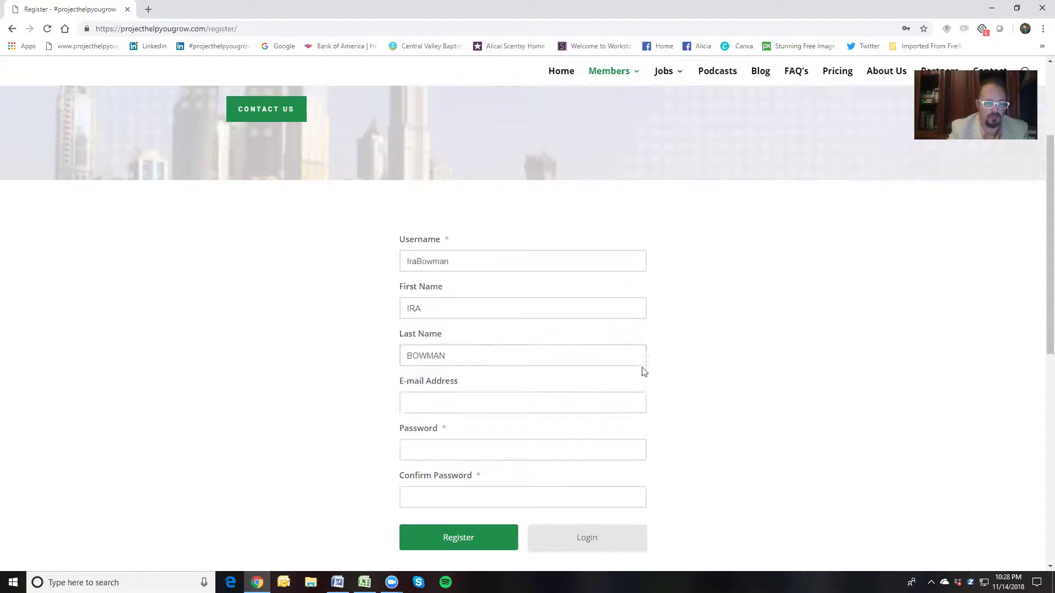
Fill in the member's e-mail address and matching password, then submit the registration
click(482, 397)
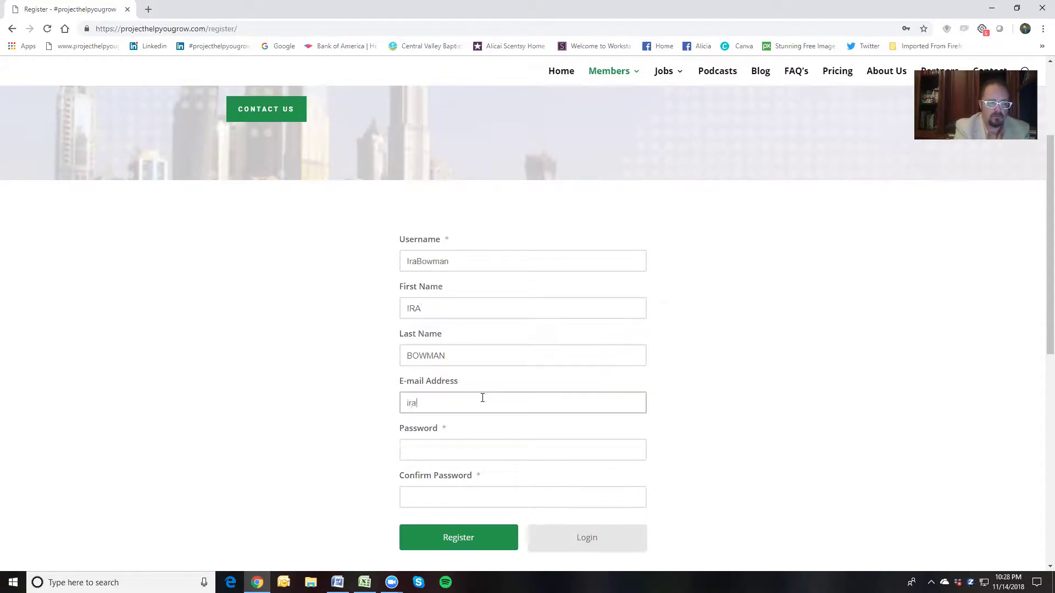
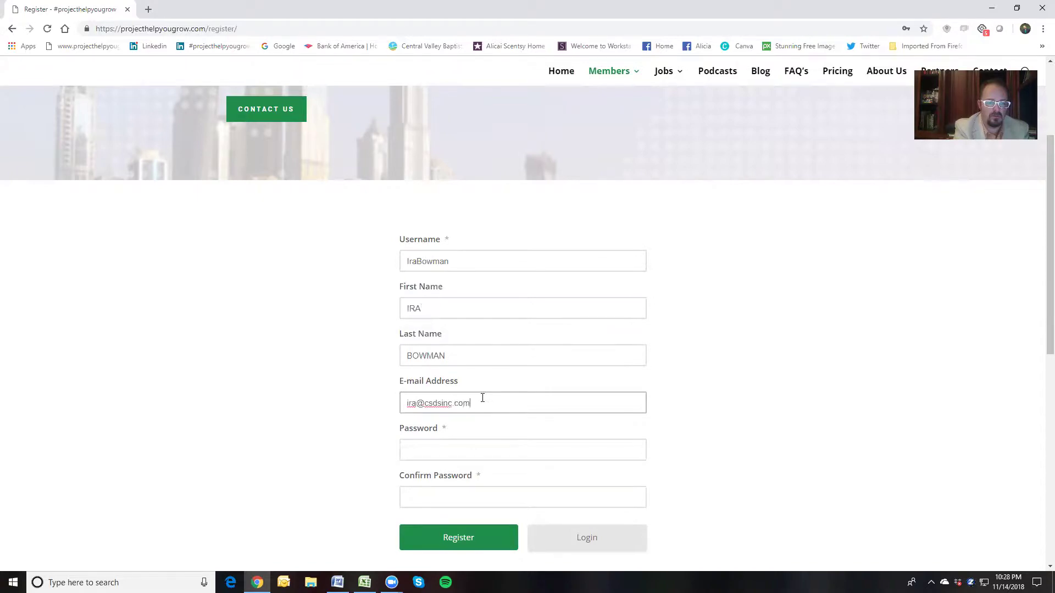
key(Tab)
text(•••)
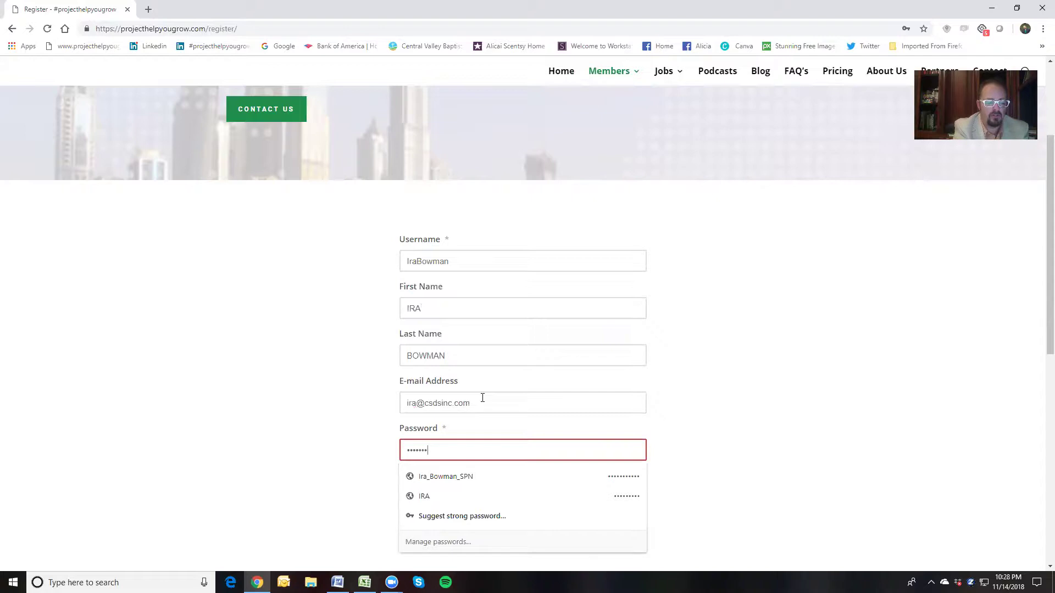
scroll(598, 370, down, 4)
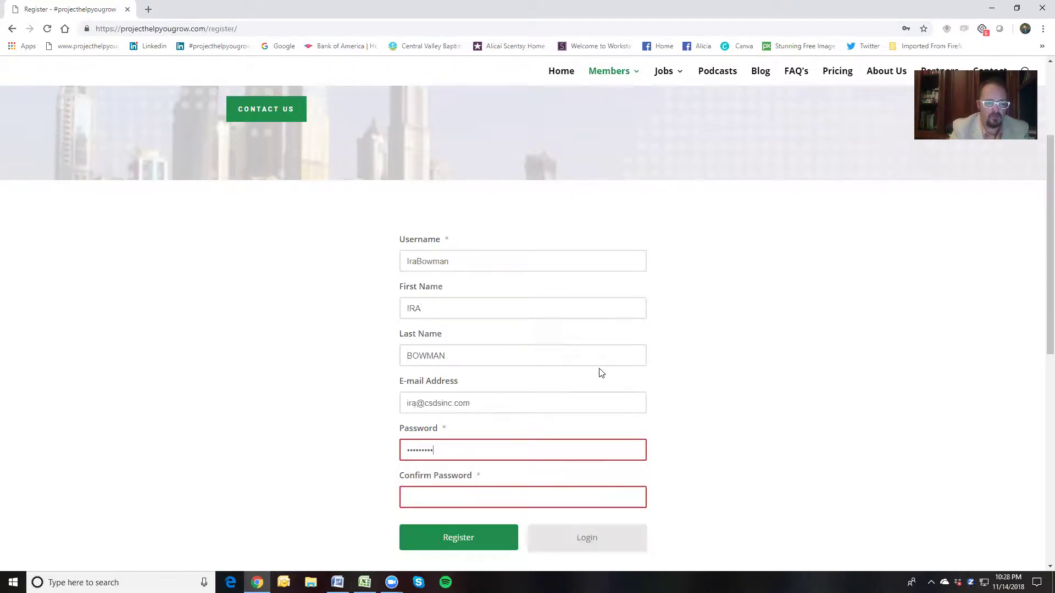
click(513, 278)
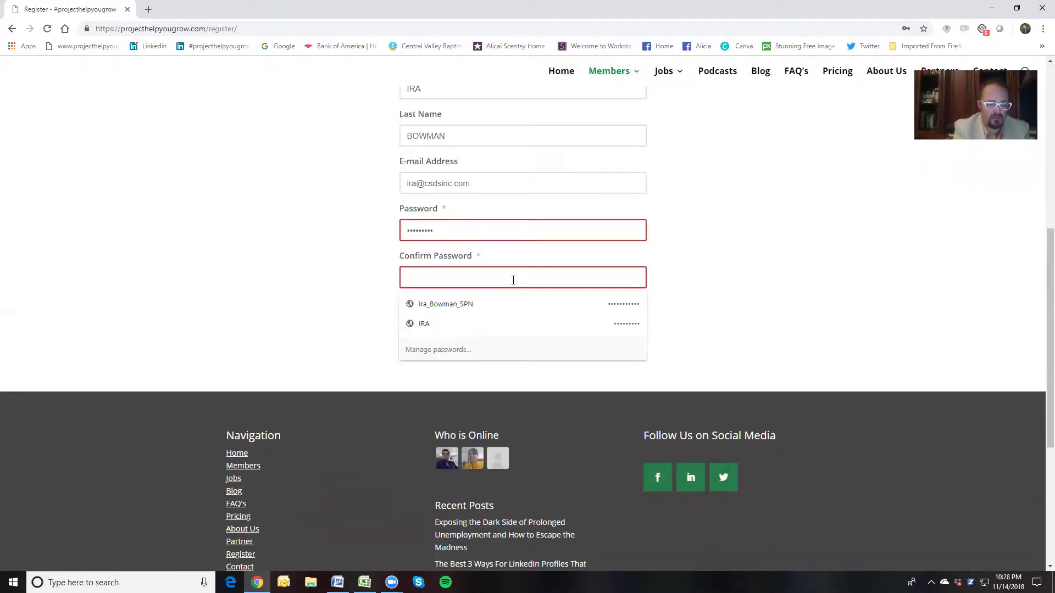
text(•)
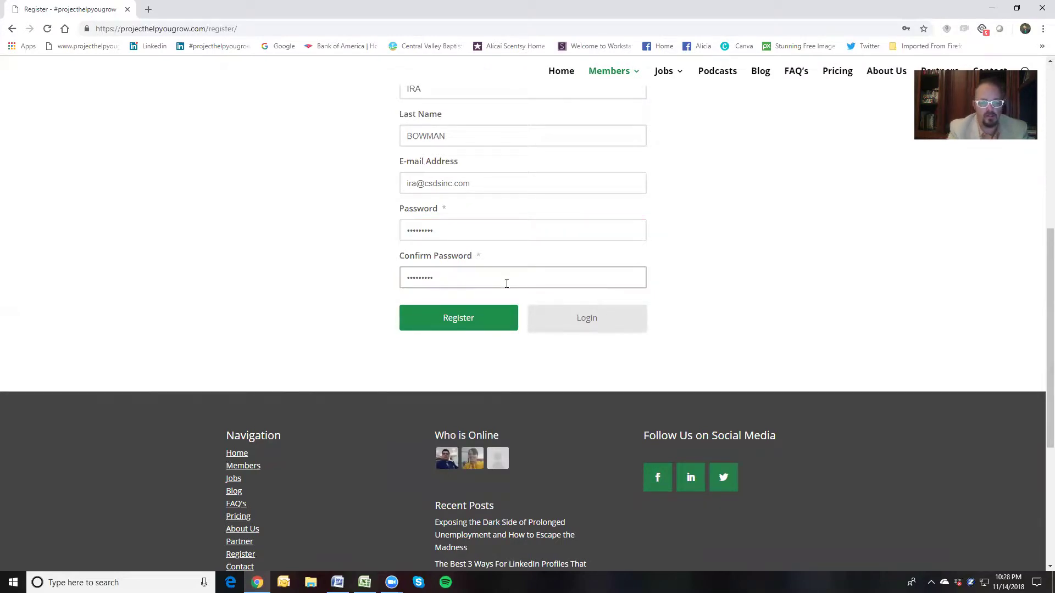
click(479, 319)
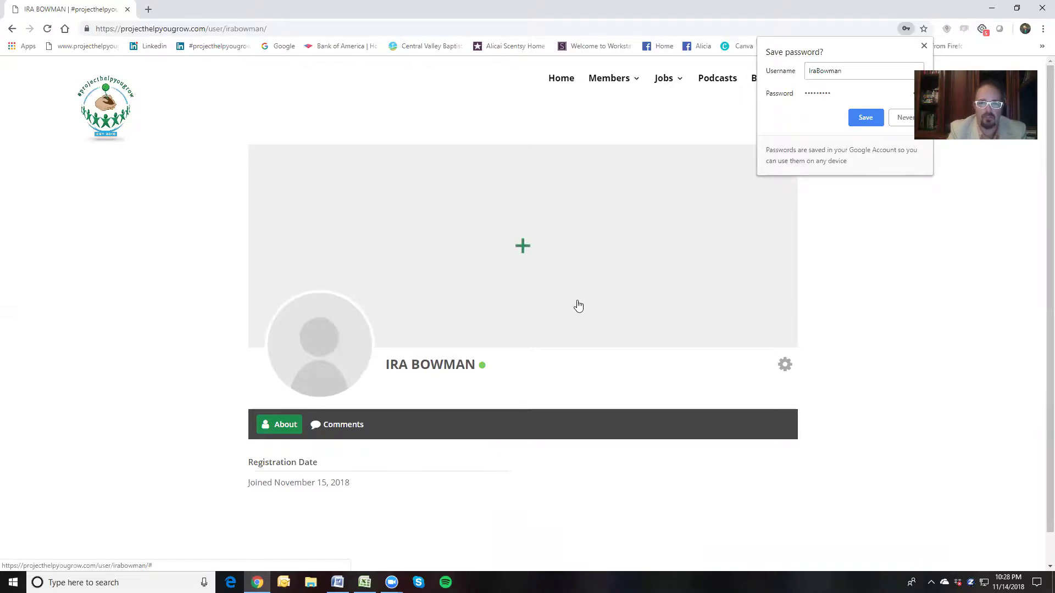
Decline Chrome's offer to save the password on the new profile page
click(903, 117)
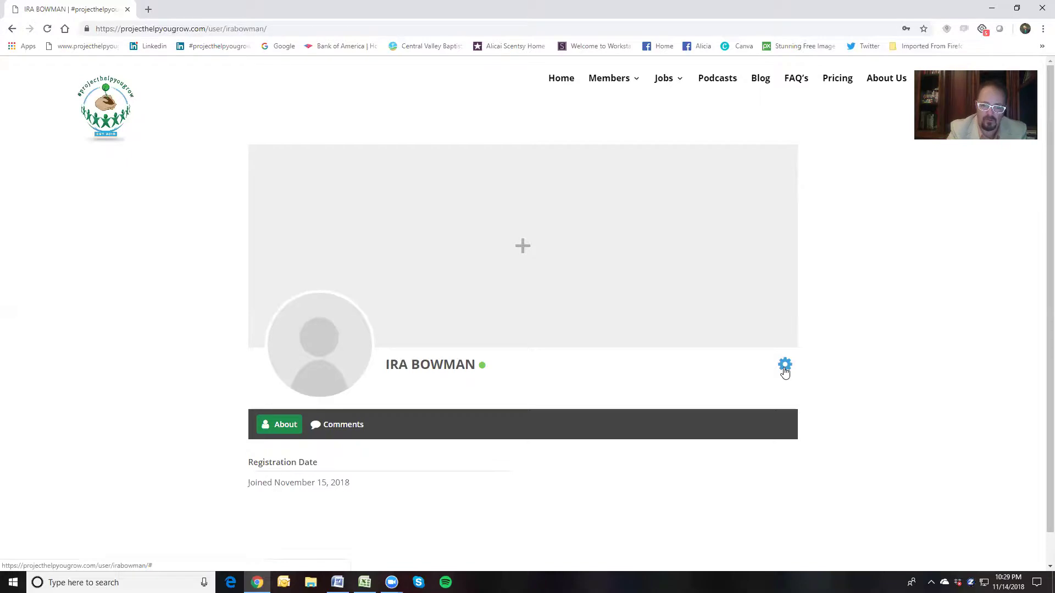
Open the profile in edit mode from the settings gear's Edit Profile option
click(785, 366)
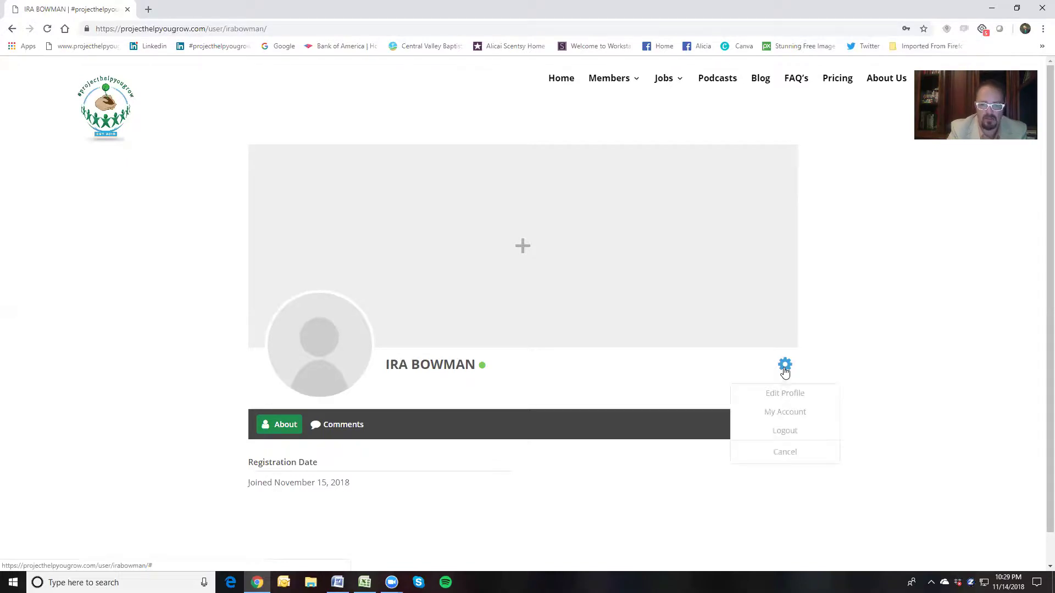
click(788, 393)
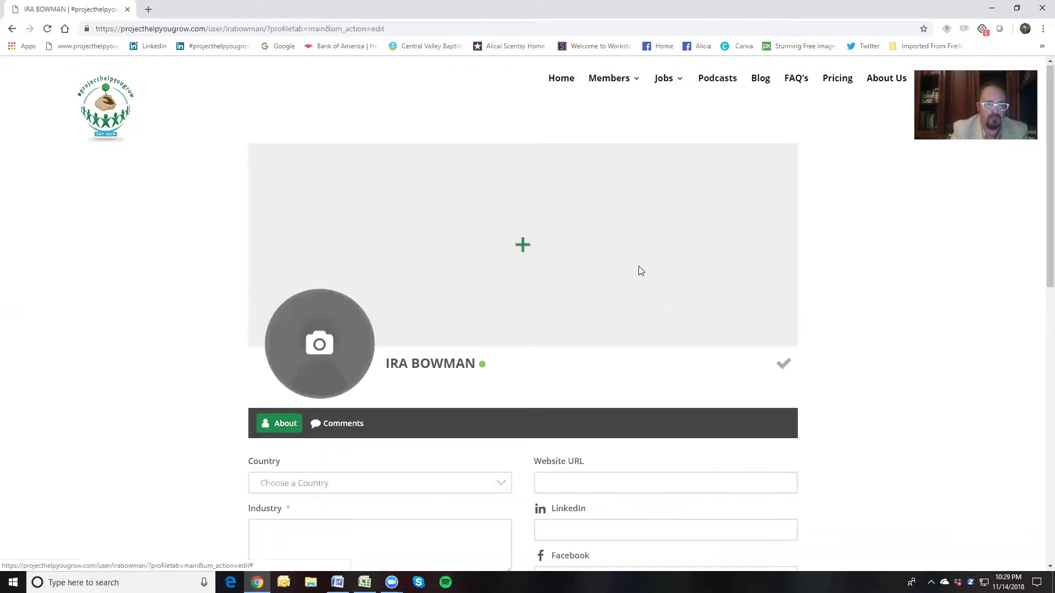
scroll(638, 271, down, 3)
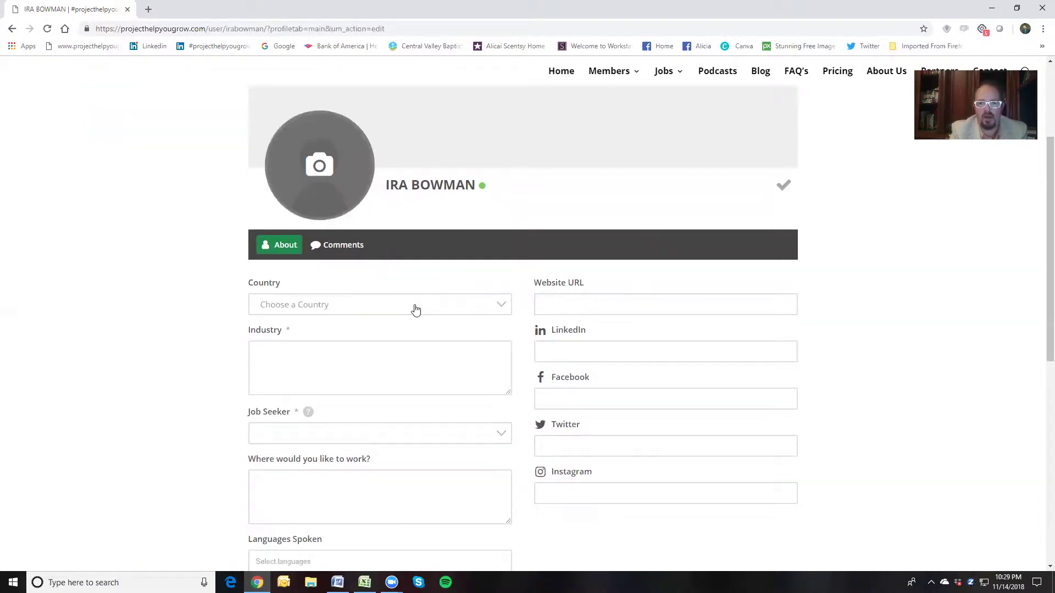
Set Country to United States in the About form
click(415, 311)
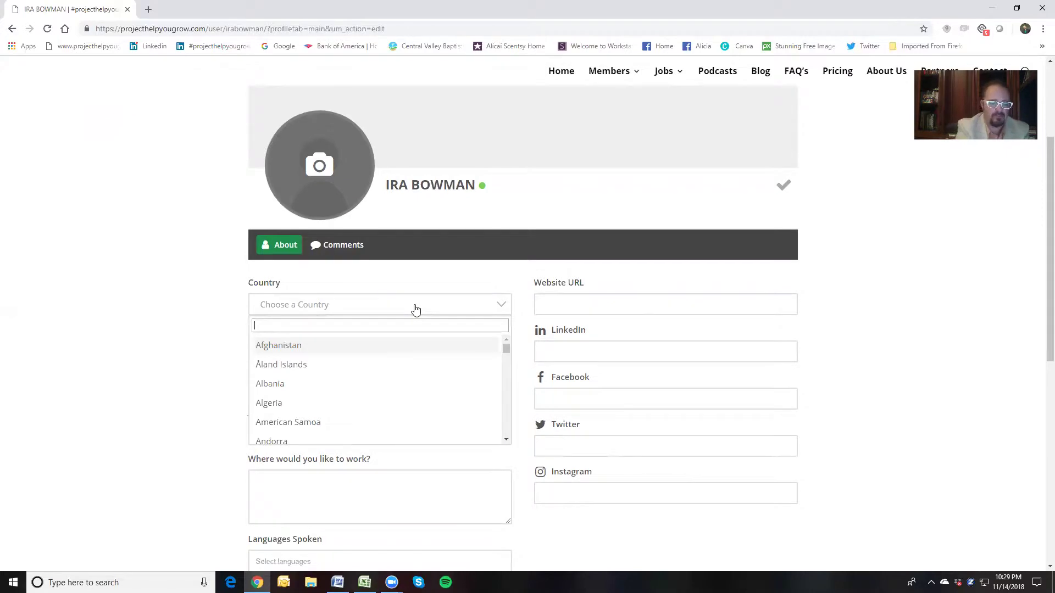
text(United)
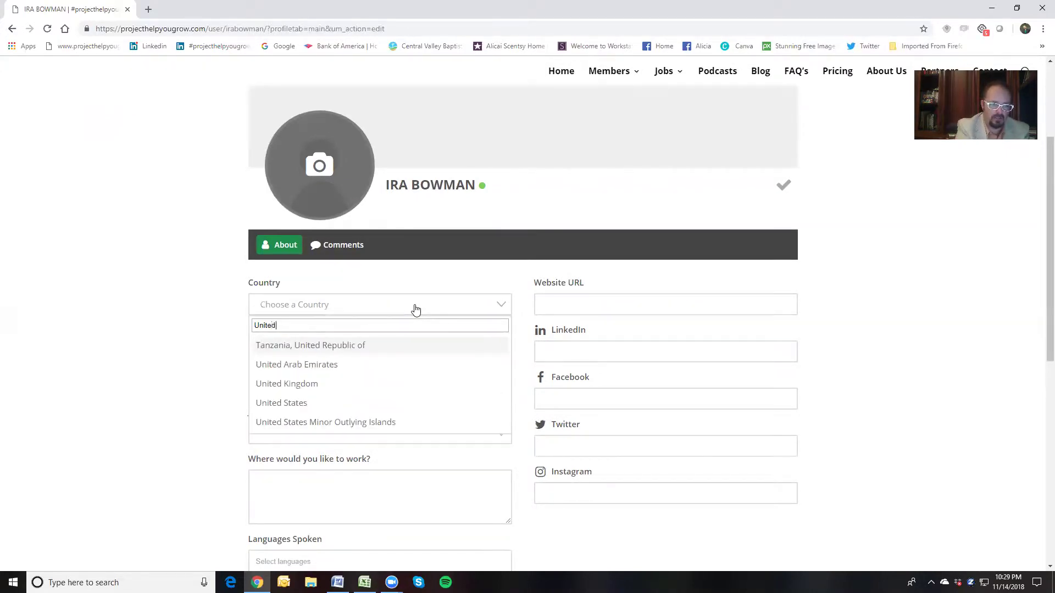
text( Staet)
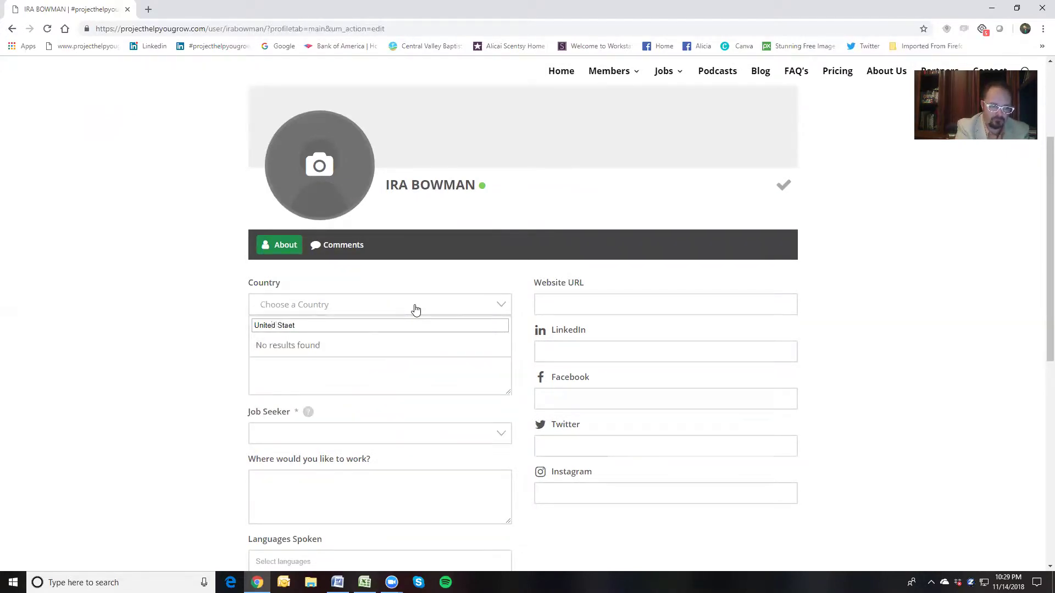
key(BackSpace)
key(BackSpace)
text(t)
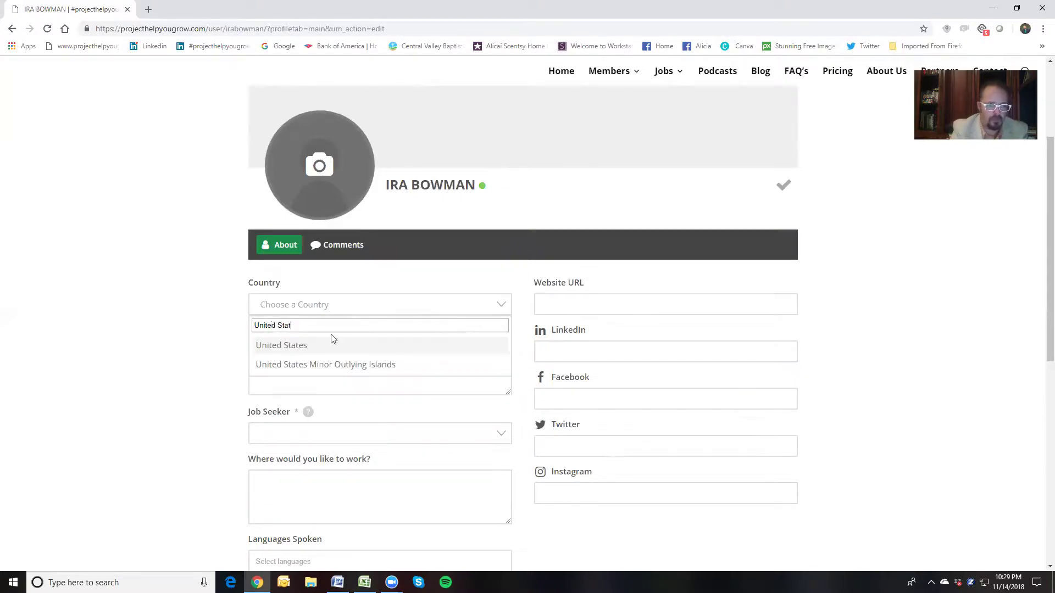
click(319, 348)
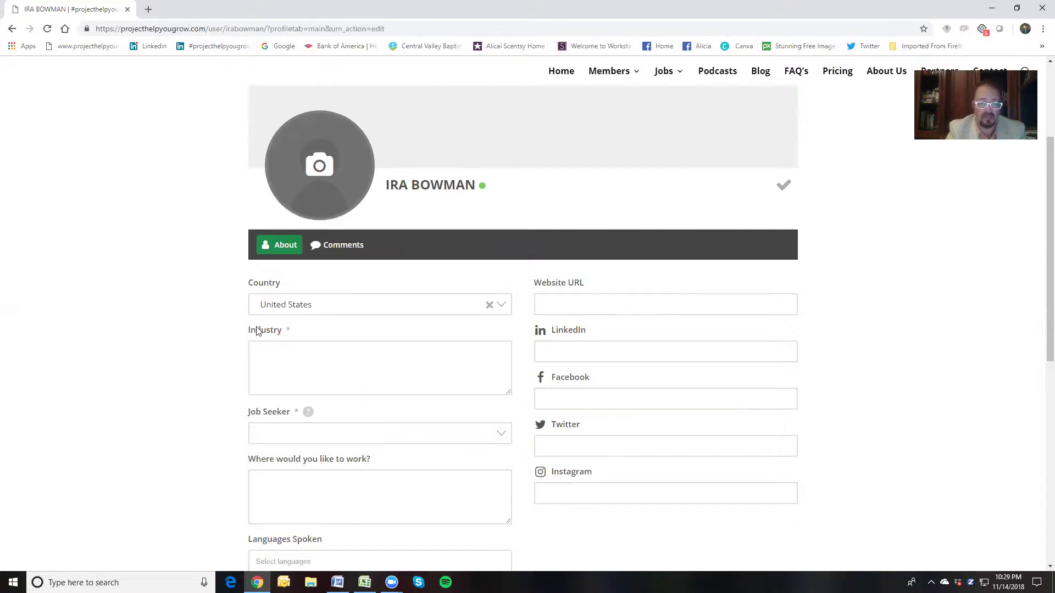
List Print Industry, Sales, Sales Management and Management in Industry, one per line
click(302, 351)
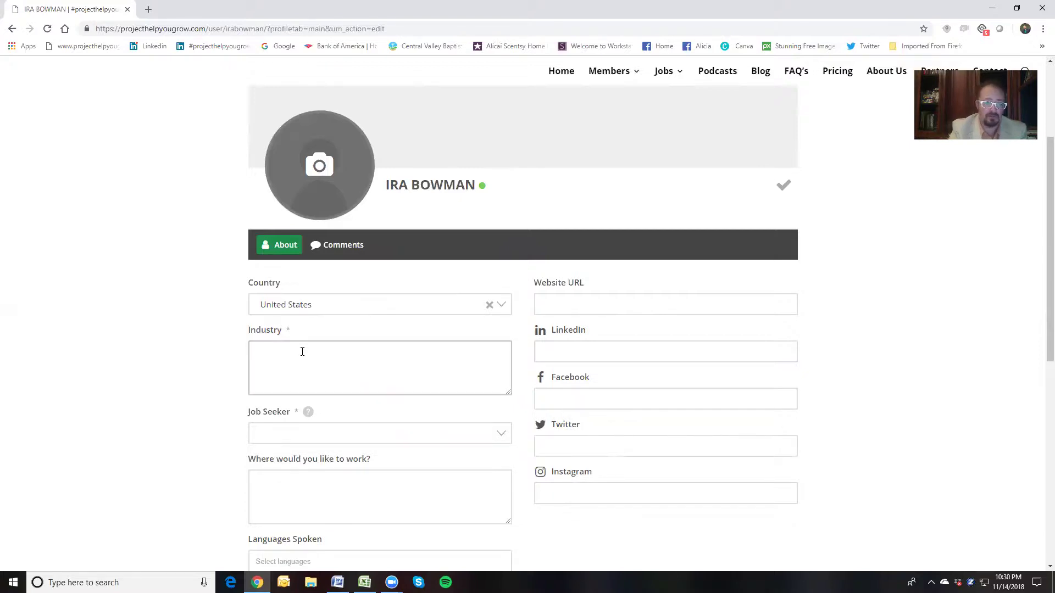
text(Pri)
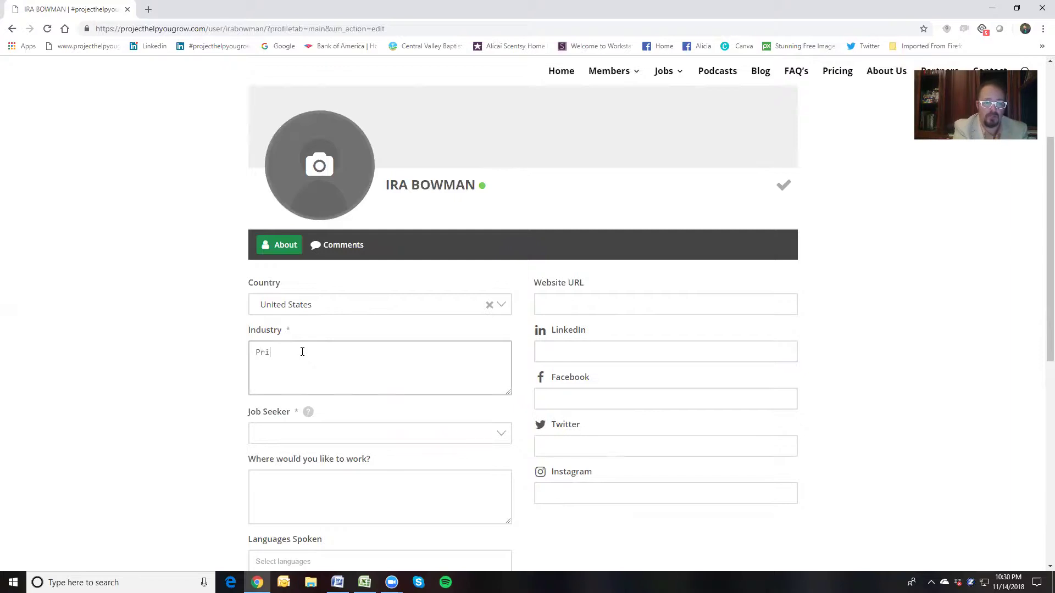
text(nt in)
text(Industr)
text(Sale)
text(Sale)
text(s S)
key(BackSpace)
text(Management)
key(Return)
text(Management)
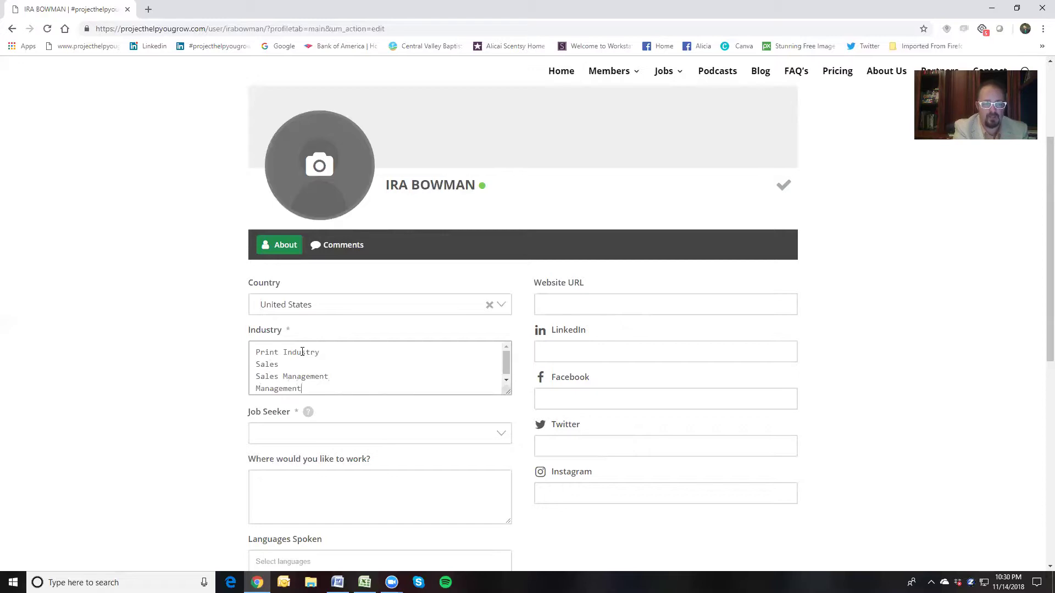
scroll(392, 366, down, 1)
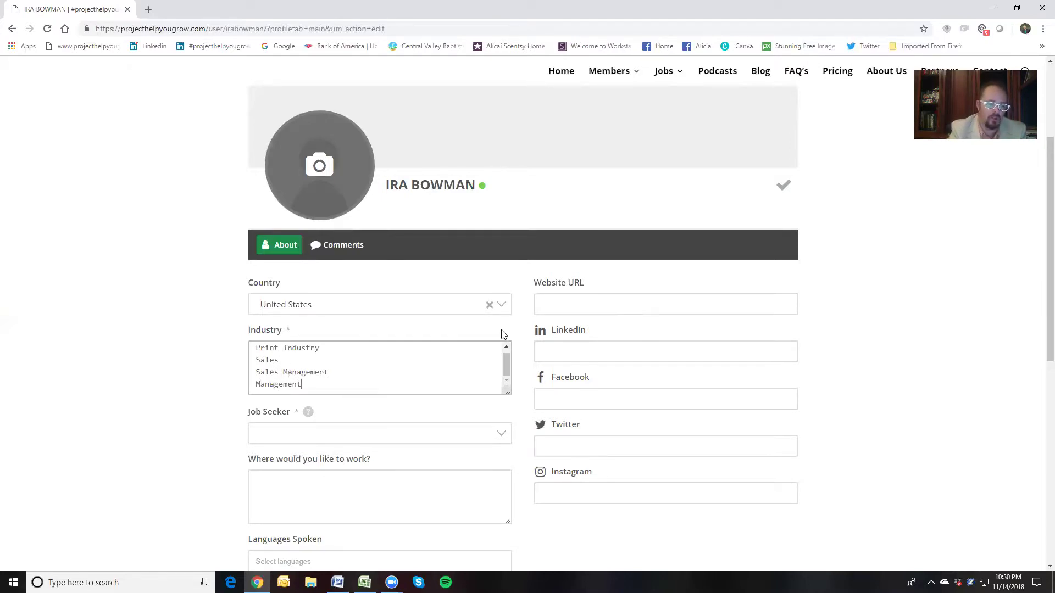
scroll(503, 338, down, 3)
Set Job Seeker to Yes and start the work-location list with City State, Country, Company
click(497, 272)
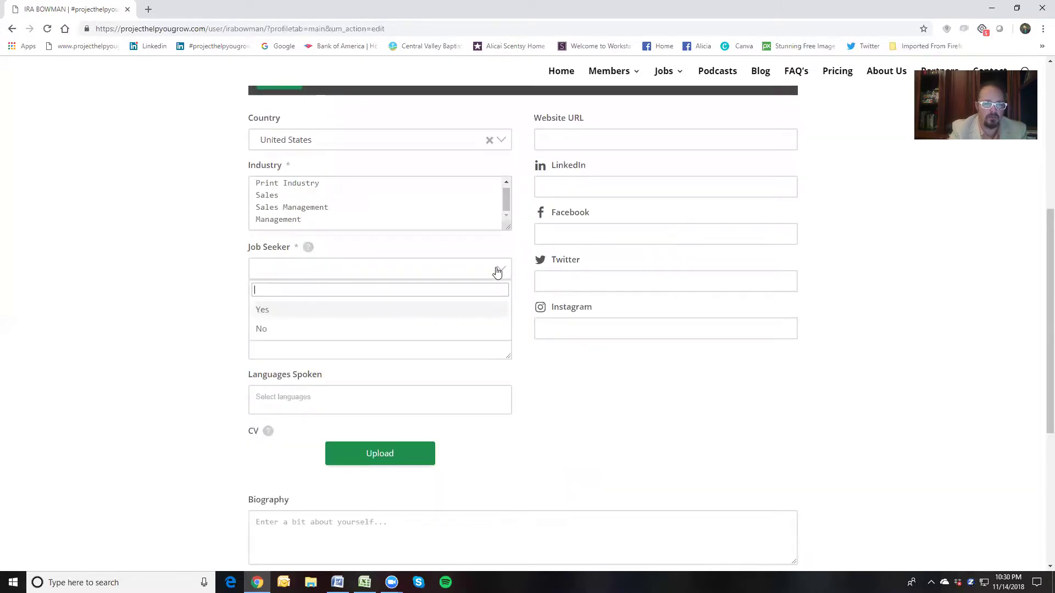
click(413, 312)
click(351, 331)
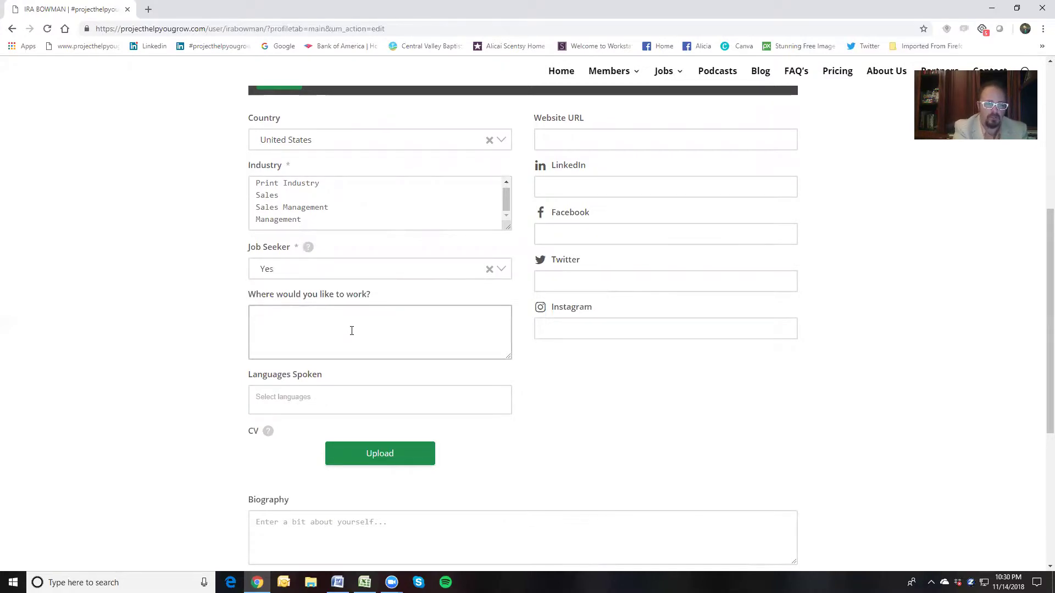
text(City St)
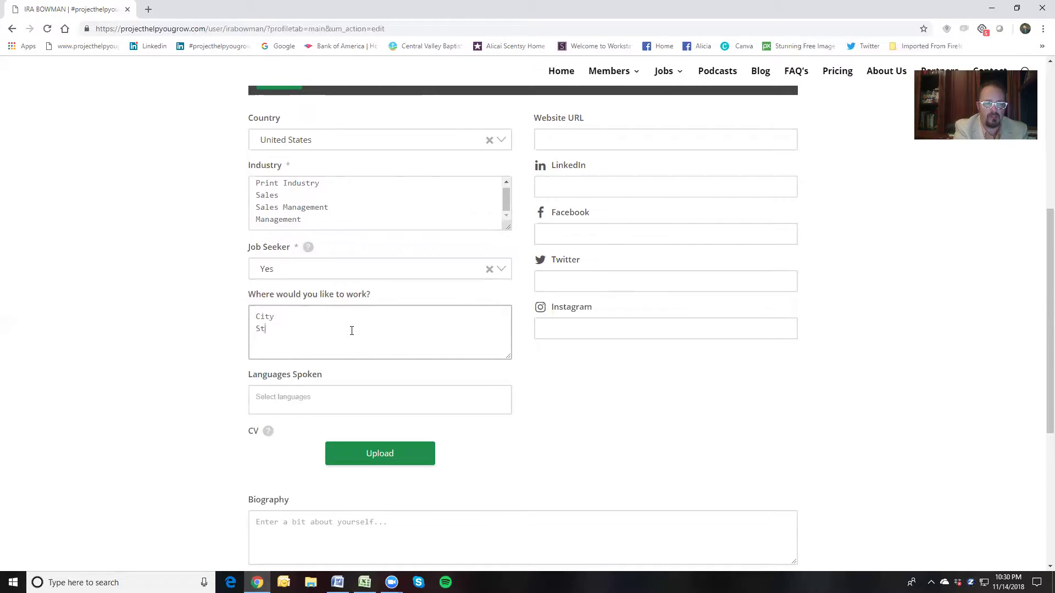
text(ate)
key(Return)
text(Country)
key(Return)
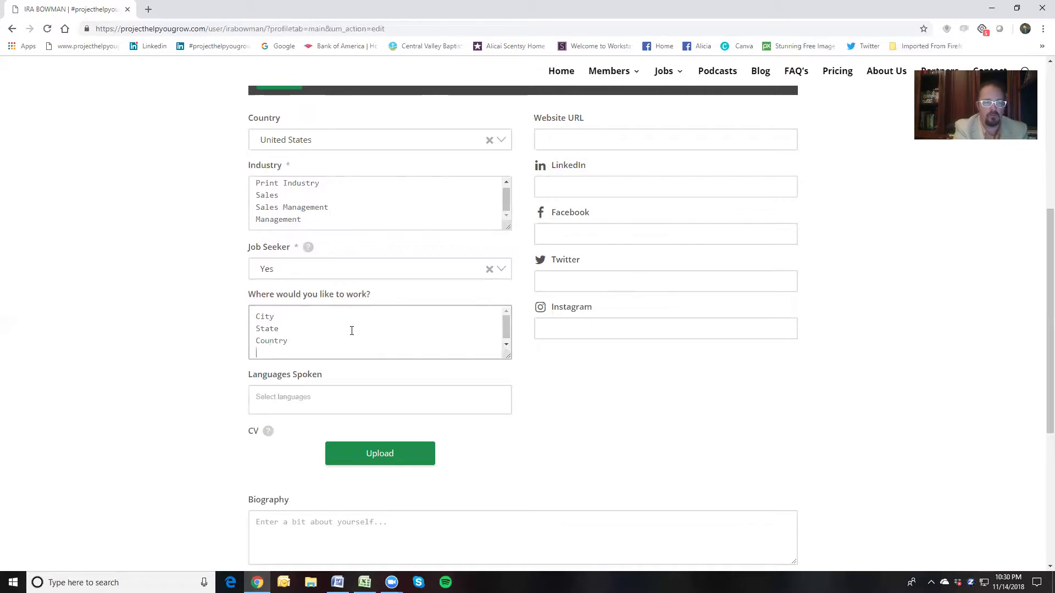
text(Company)
key(Return)
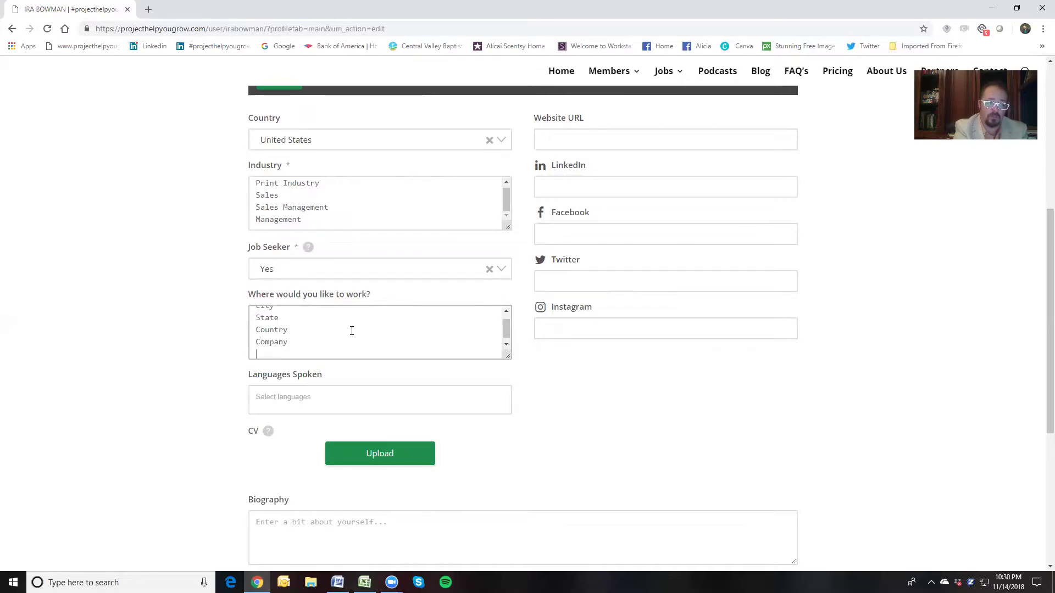
key(BackSpace)
key(BackSpace)
key(BackSpace)
key(BackSpace)
key(BackSpace)
key(BackSpace)
key(BackSpace)
key(BackSpace)
key(BackSpace)
key(BackSpace)
key(BackSpace)
key(BackSpace)
key(BackSpace)
key(BackSpace)
key(BackSpace)
key(BackSpace)
key(BackSpace)
key(BackSpace)
key(BackSpace)
key(BackSpace)
key(BackSpace)
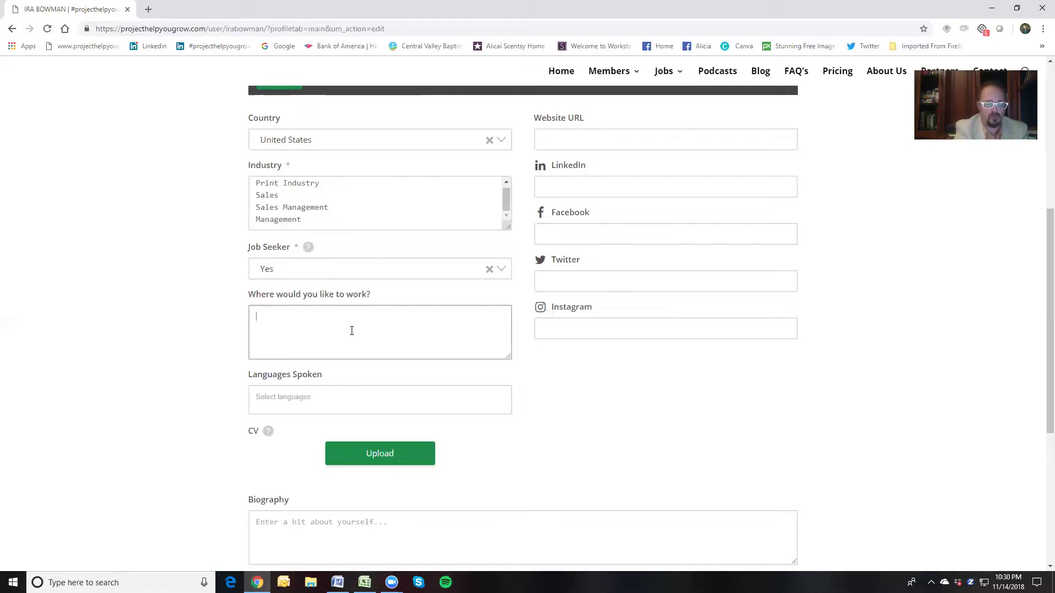
Add San Francisco Bay Area California, United States, CA, US, USA, CSDS, California Survey & Drafting Supply
text(San Francisco Bay )
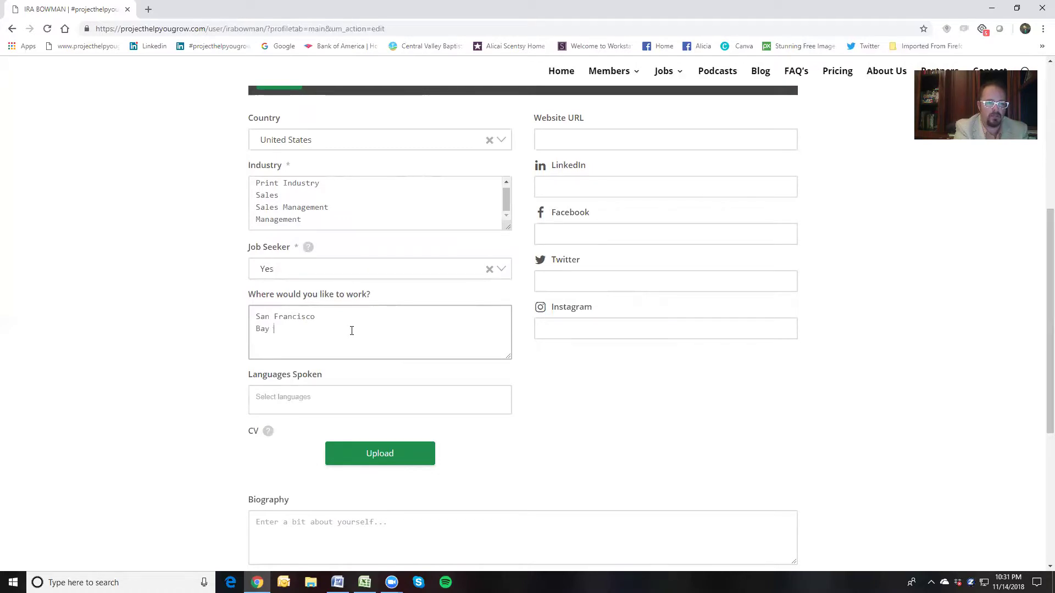
text(Area California)
key(Return)
text(Uniteds)
text(tates)
key(Return)
text(CA)
key(Return)
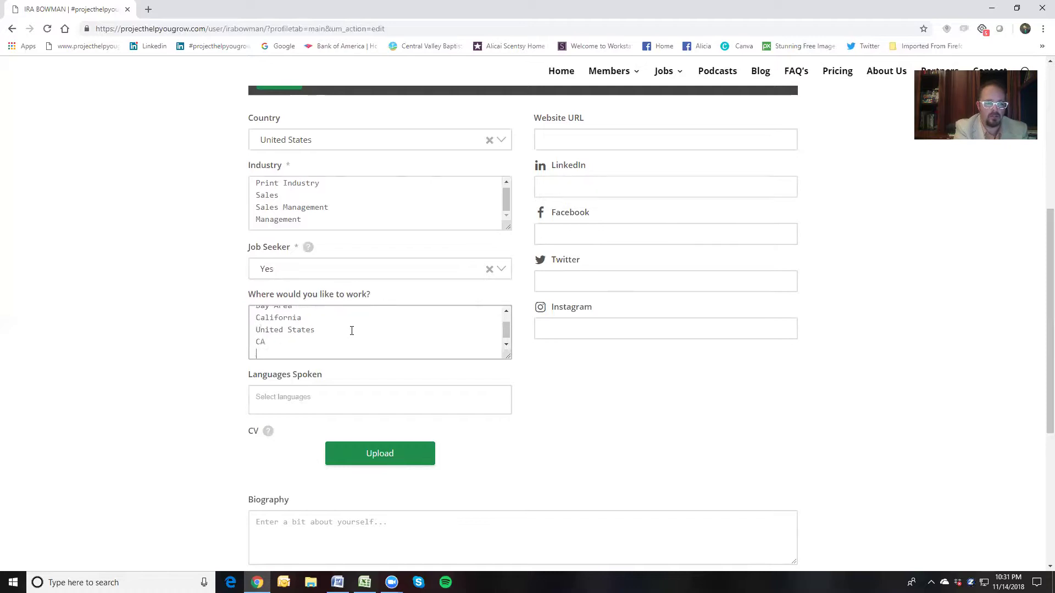
text(US)
key(Return)
text(USA)
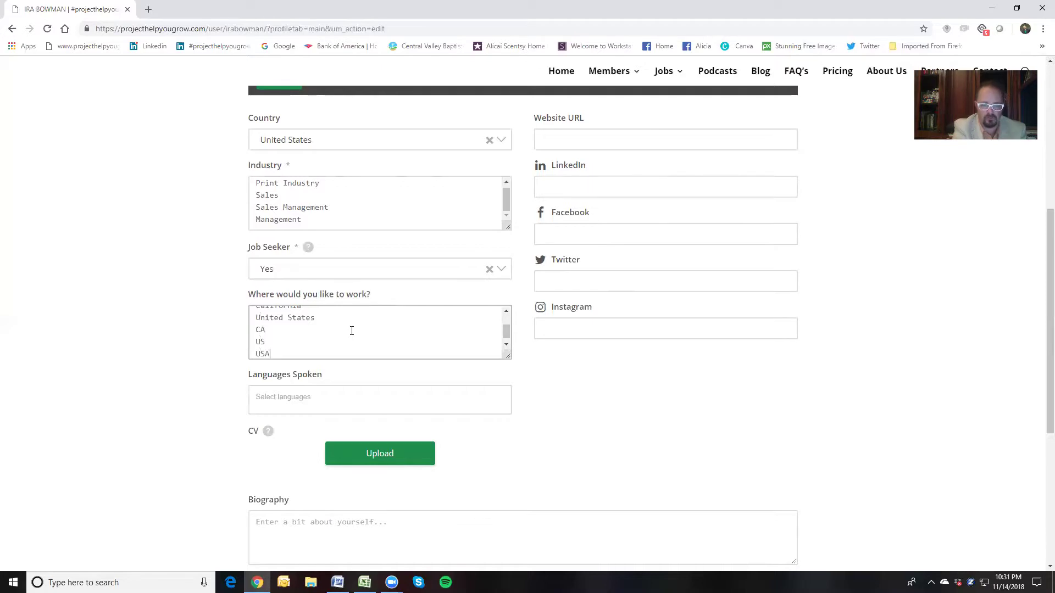
key(Return)
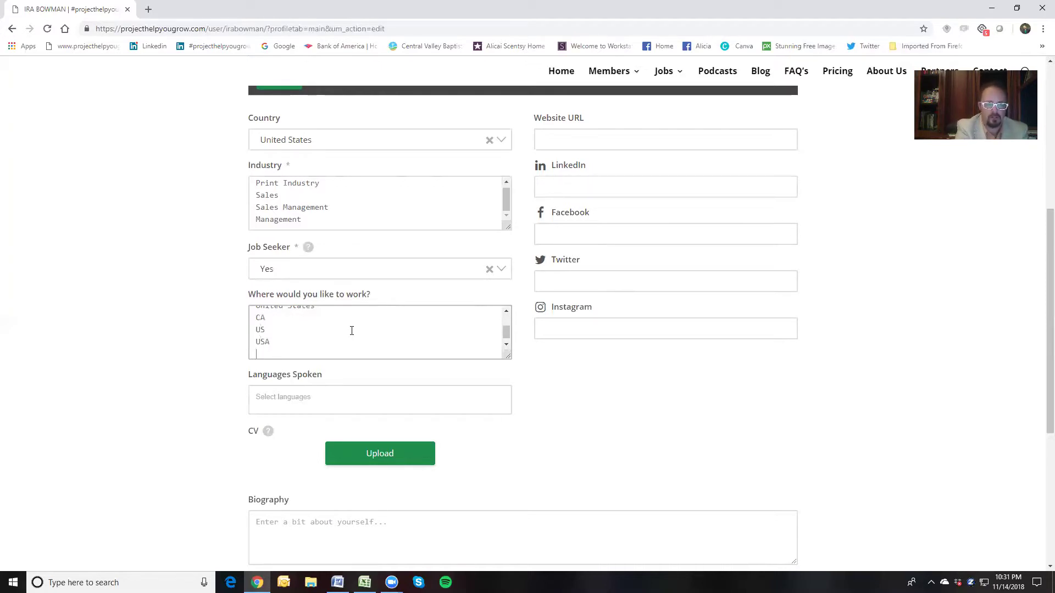
text(CSDS)
key(Return)
text(California Survey & )
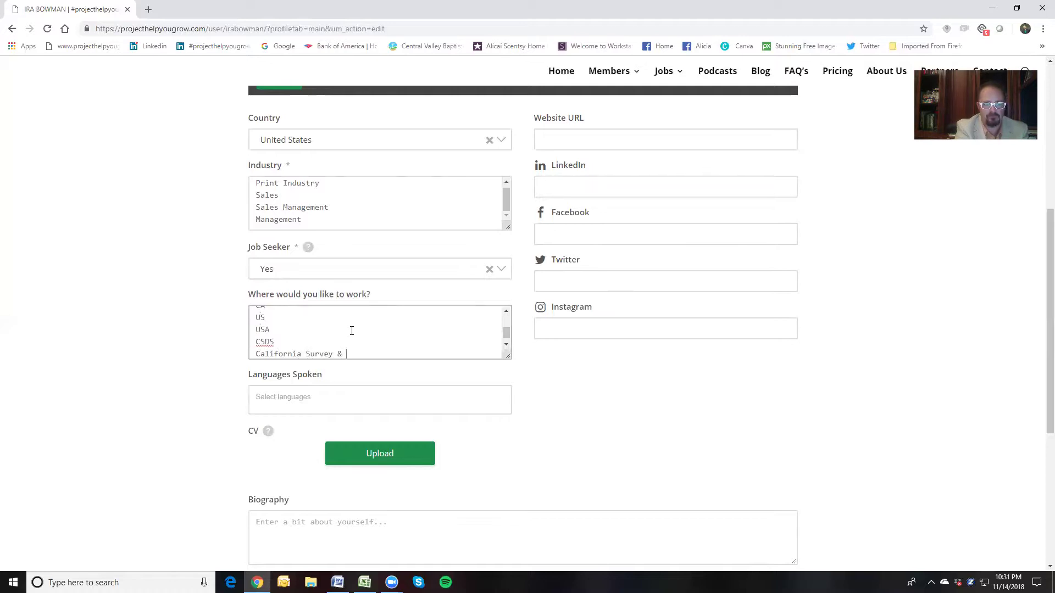
text(Drafting Supply)
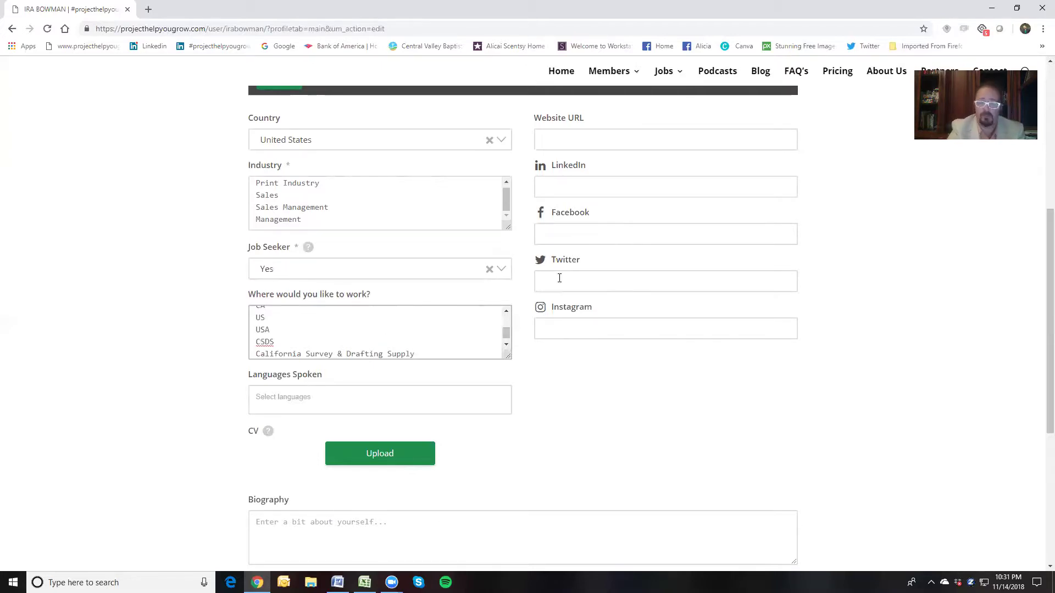
scroll(558, 286, down, 3)
Add English and Spanish under Languages Spoken
scroll(600, 299, up, 3)
click(340, 407)
text(En)
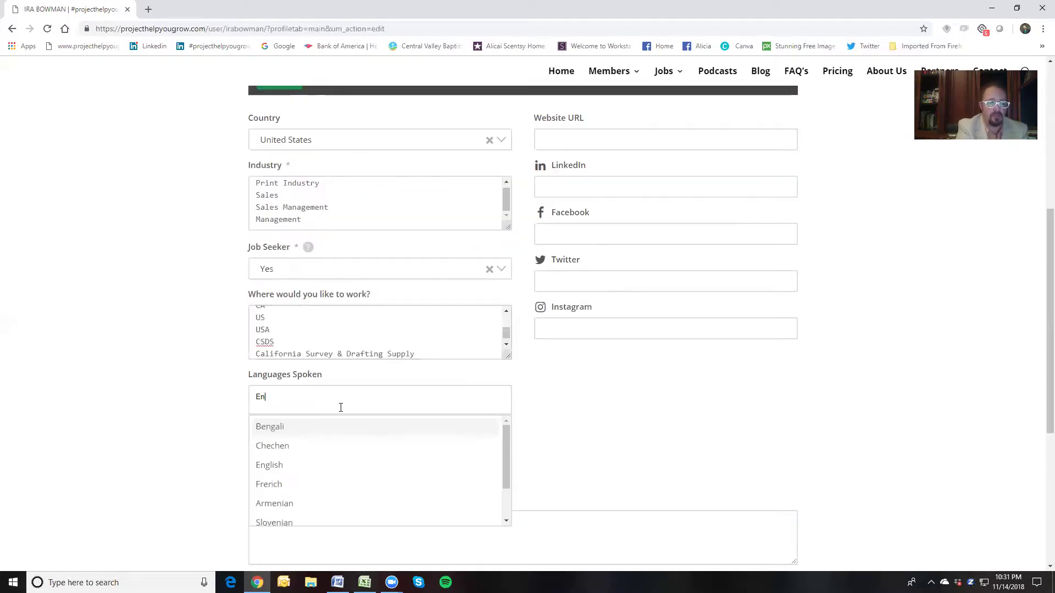
text(gl)
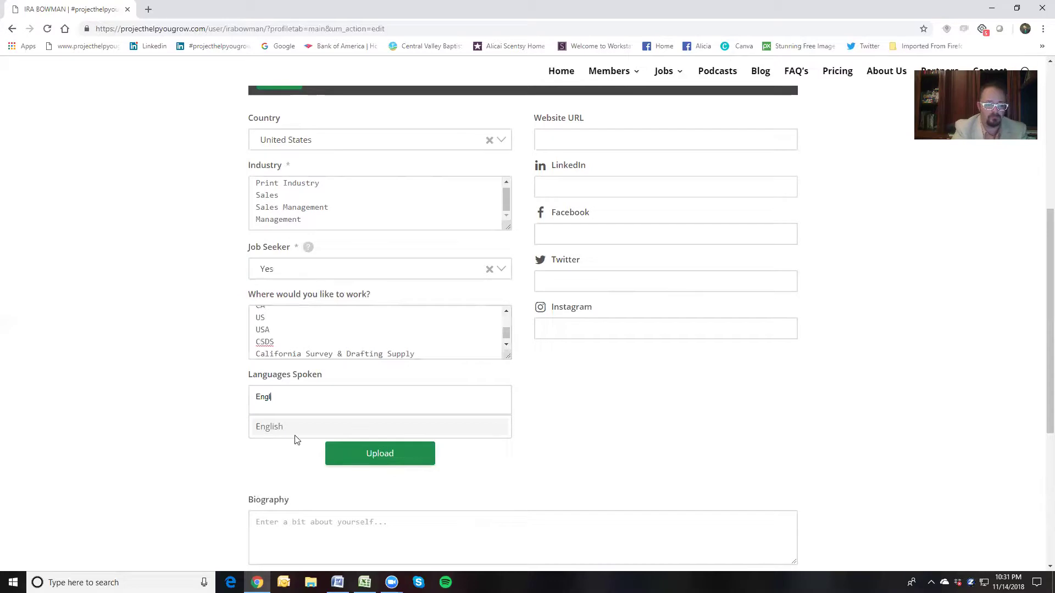
click(295, 430)
text(Spn)
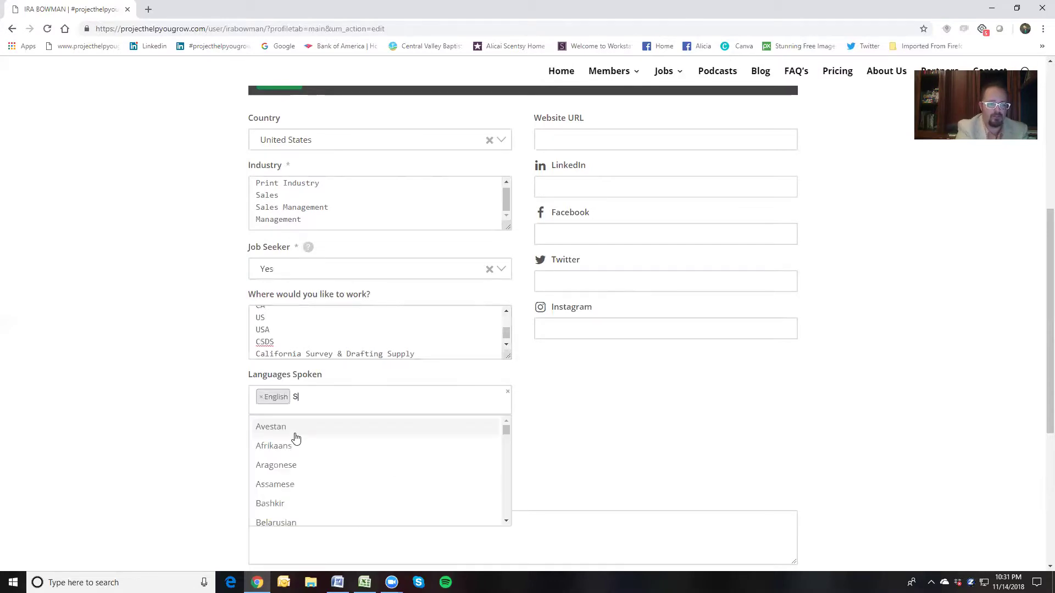
key(BackSpace)
text(an)
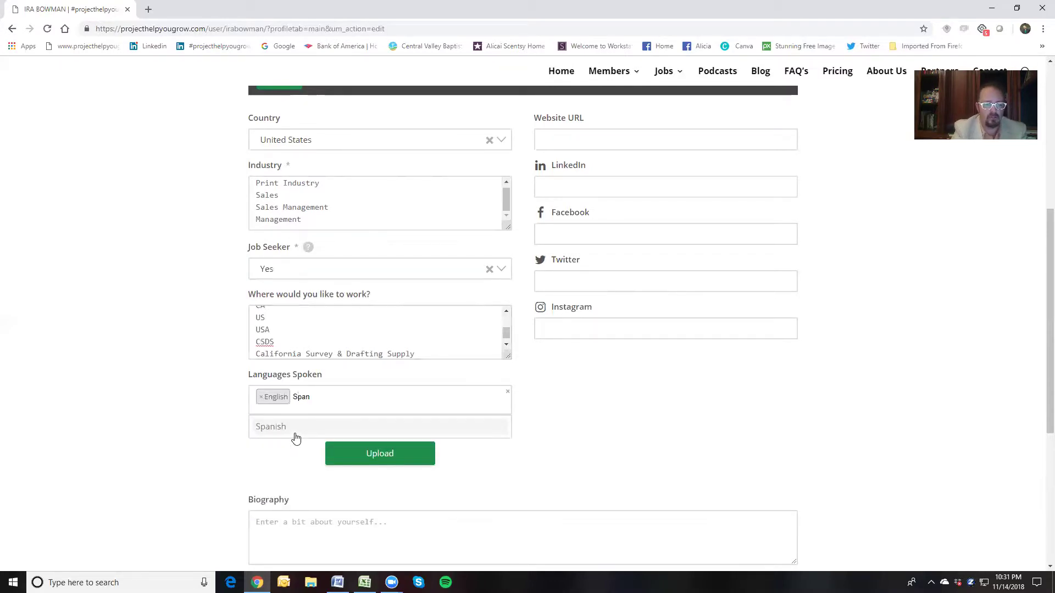
click(295, 433)
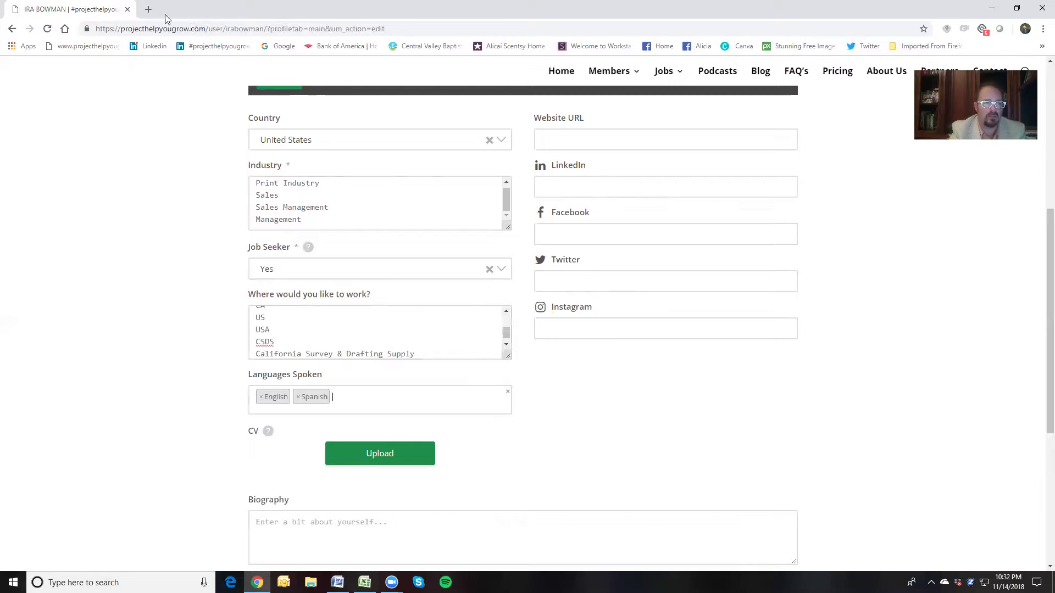
Load LinkedIn from the bookmarks in a new tab, then return to the profile form
click(148, 11)
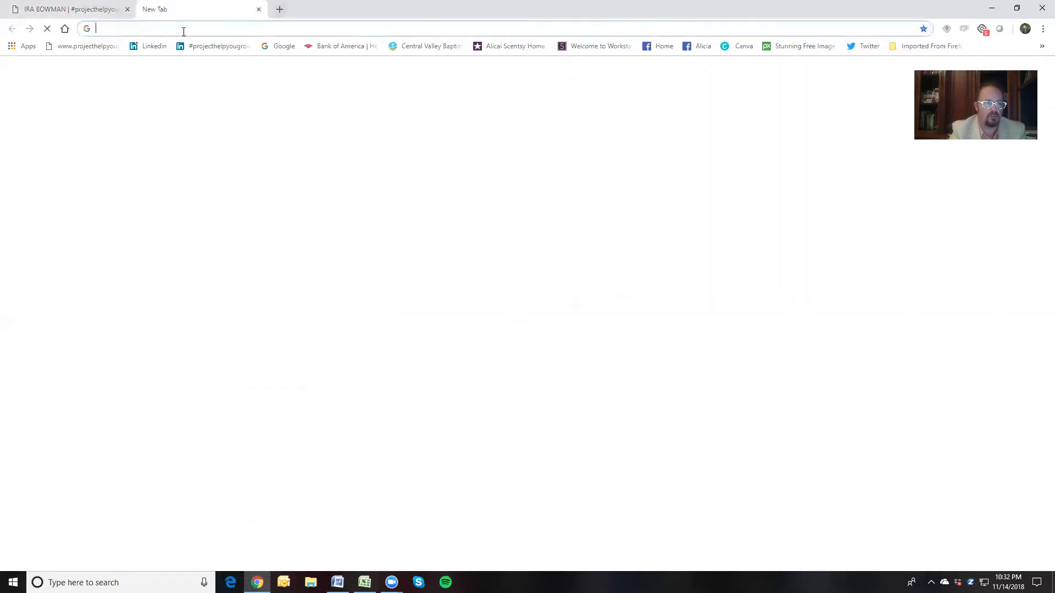
click(155, 49)
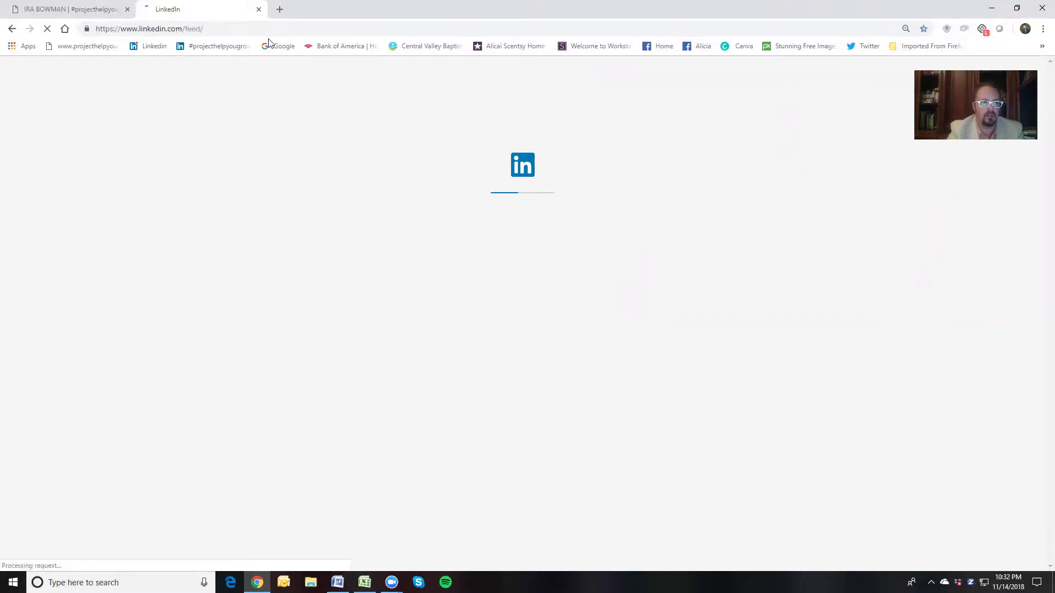
click(110, 9)
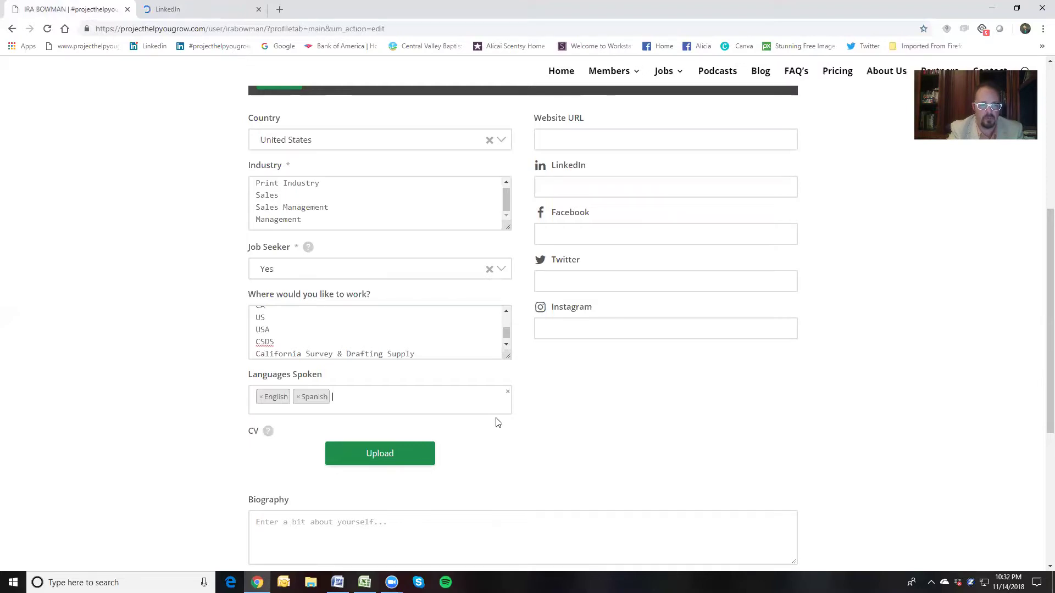
scroll(418, 395, down, 3)
Write the Biography: 20 years print equipment sales, 10 years graphics print sales, 15 years Sales Management
click(378, 375)
text(20 years of pr)
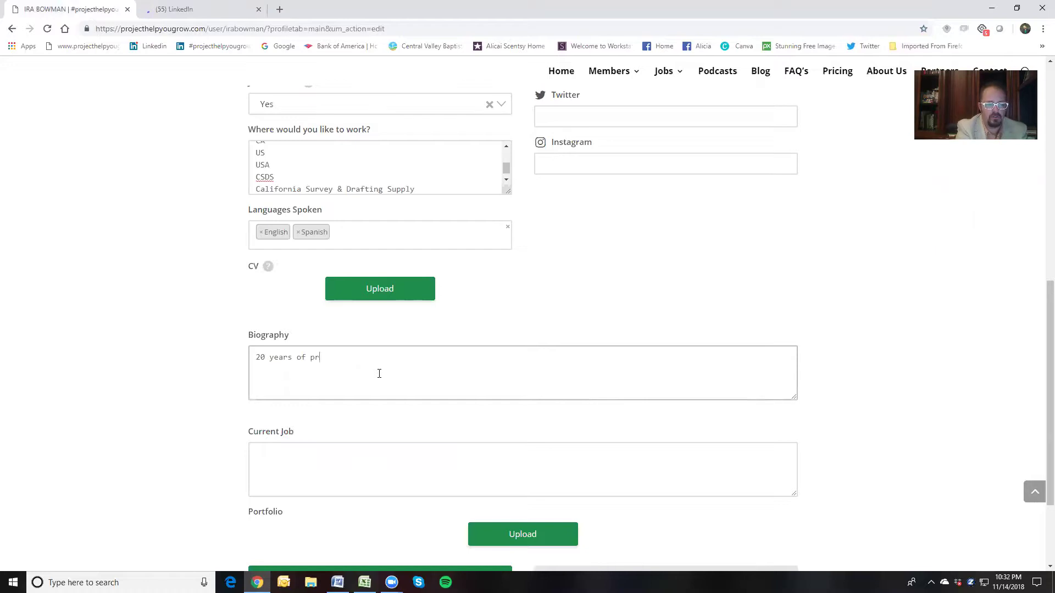
text(iiness to business )
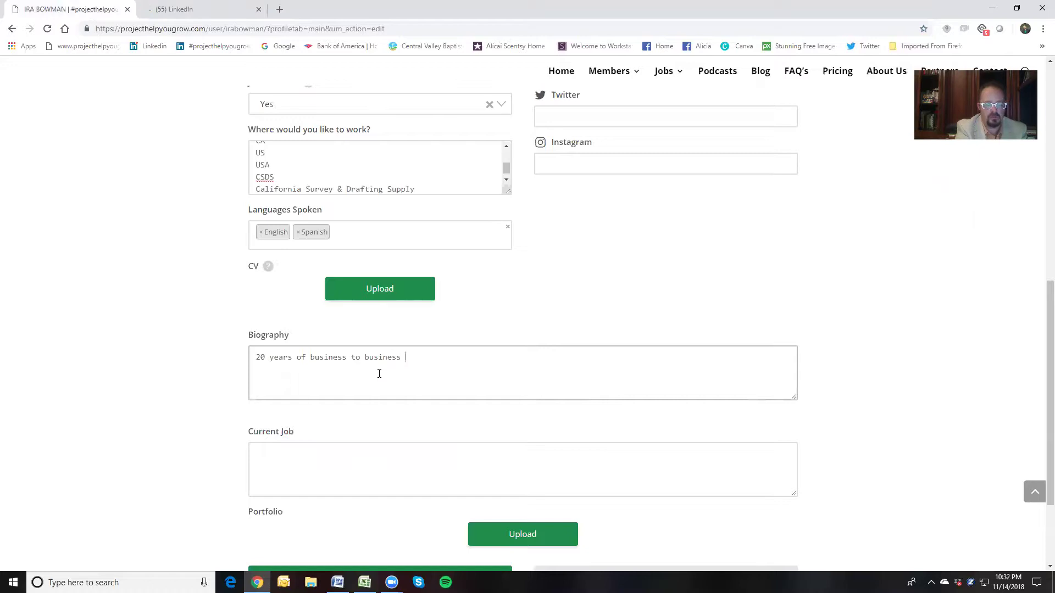
text(print equipm)
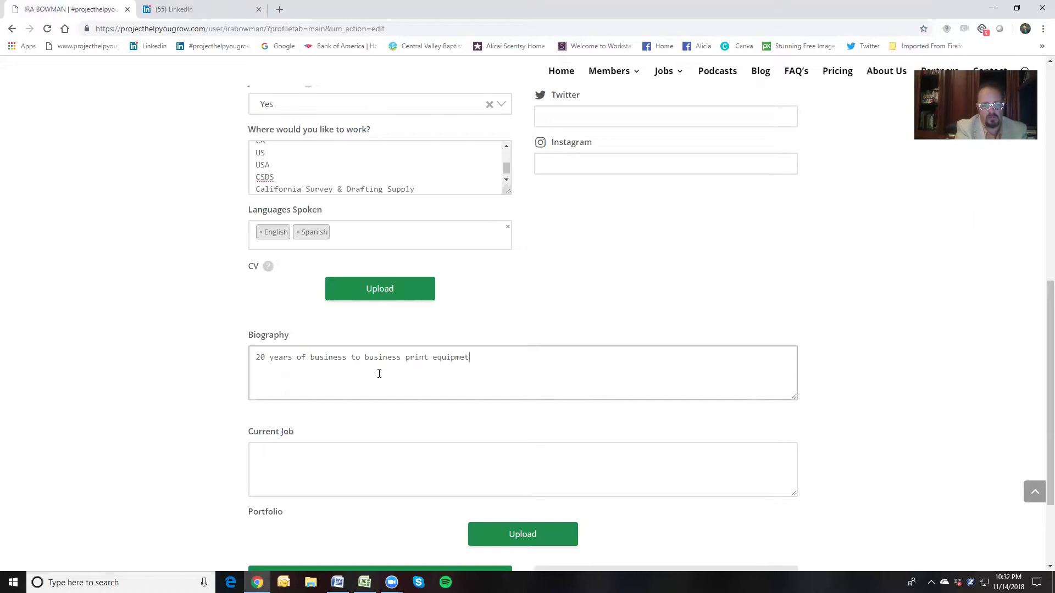
text(ent sales.  )
text(10 years of graph)
text(if)
text(s print sales)
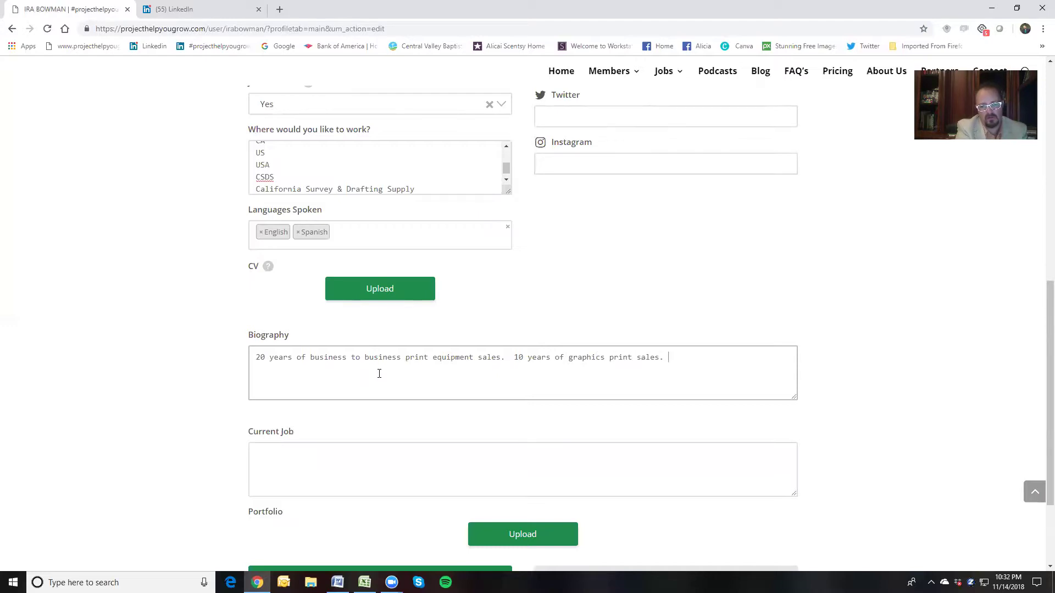
text(.  15 years of s)
key(BackSpace)
text(Sales Managerme)
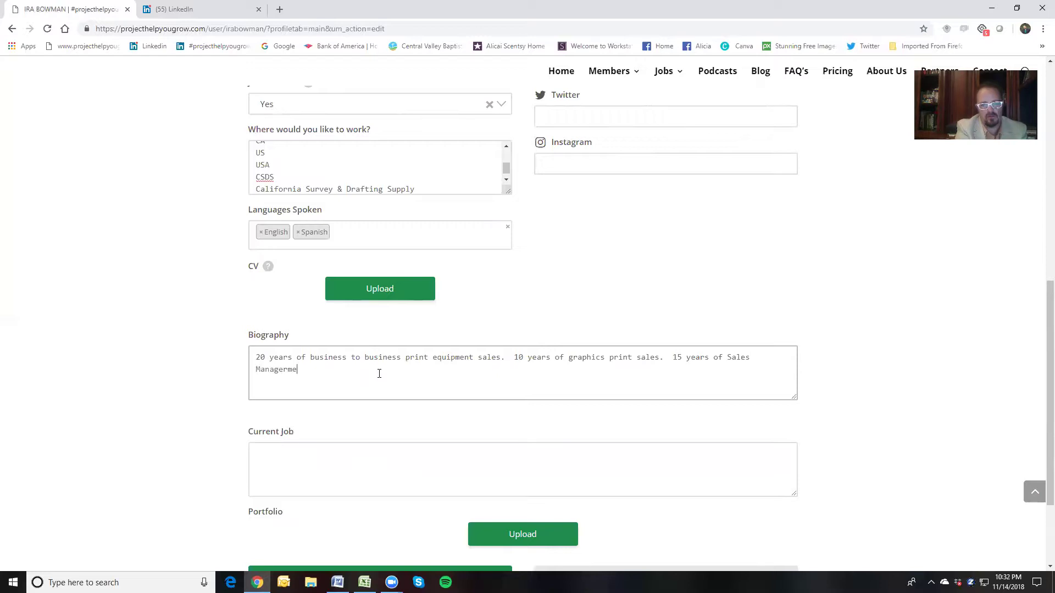
key(BackSpace)
key(BackSpace)
text(nt.)
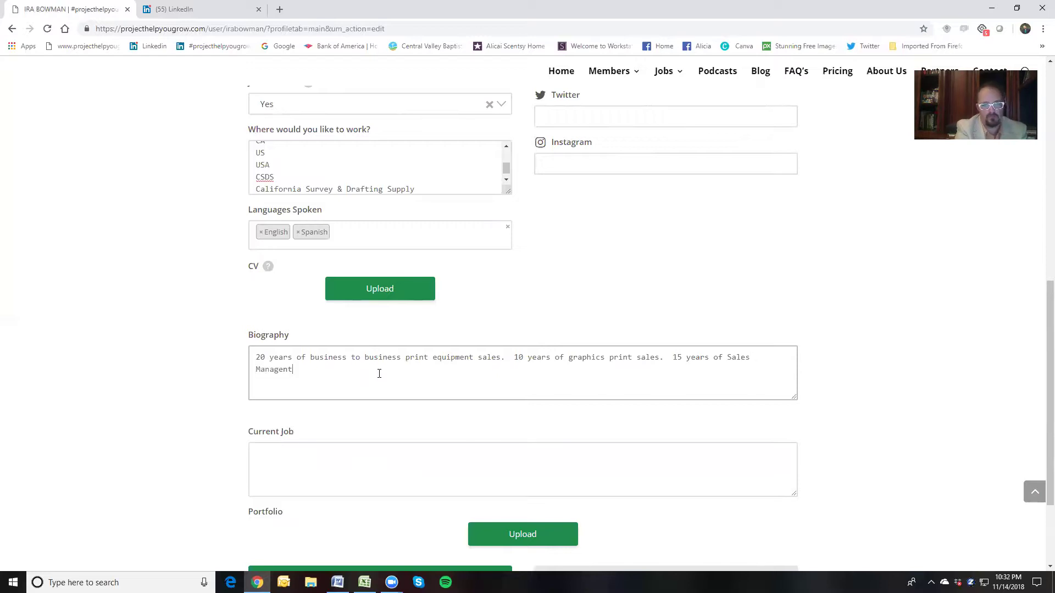
key(BackSpace)
key(BackSpace)
key(BackSpace)
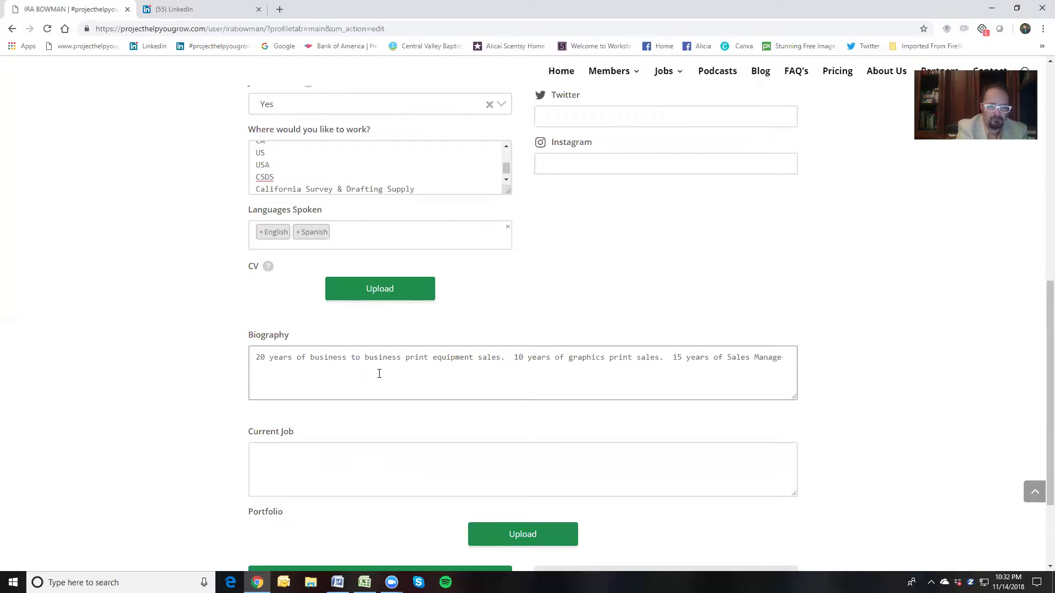
text(ment.)
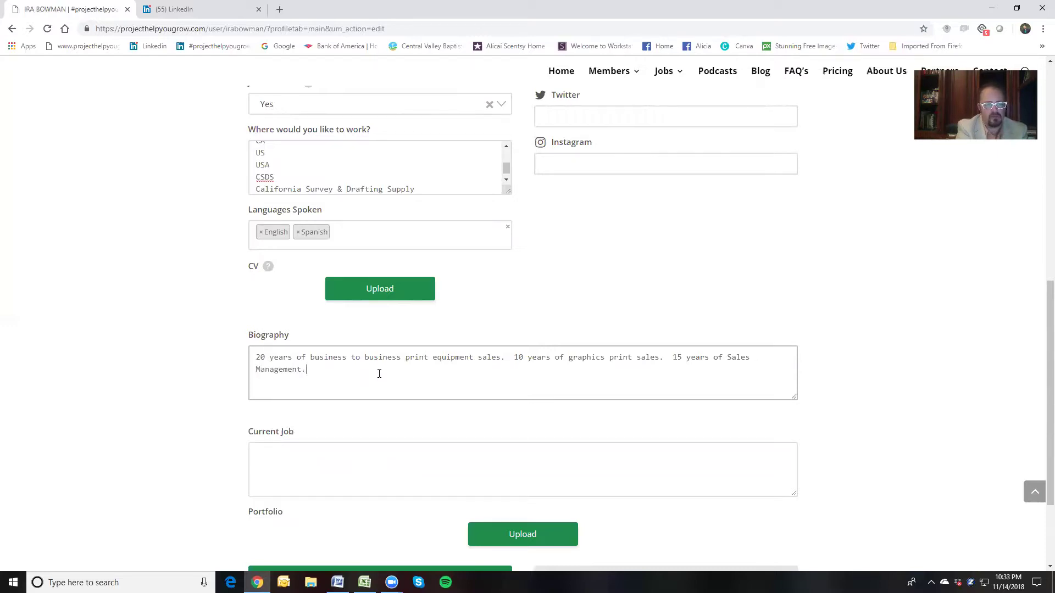
click(346, 455)
Describe the Current Job as Bay Area Account Manager for CSDS selling HP Large Format Equipment
text(Account Manager for CSDS in teh)
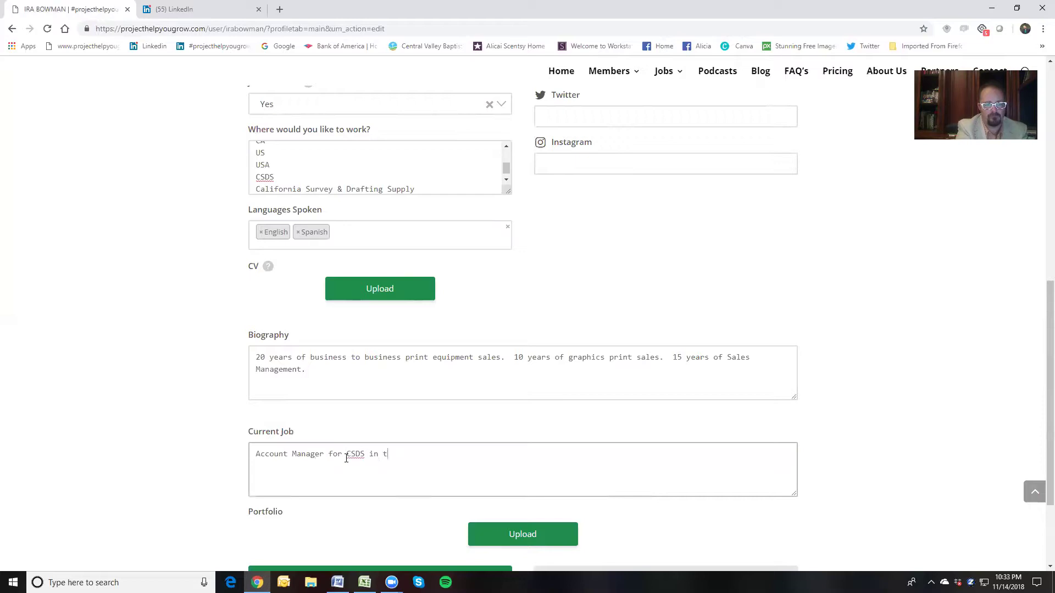
key(BackSpace)
key(BackSpace)
key(BackSpace)
text(he BAY)
key(BackSpace)
key(BackSpace)
text(ay Area.  I sell Large Format Equipment from HP and )
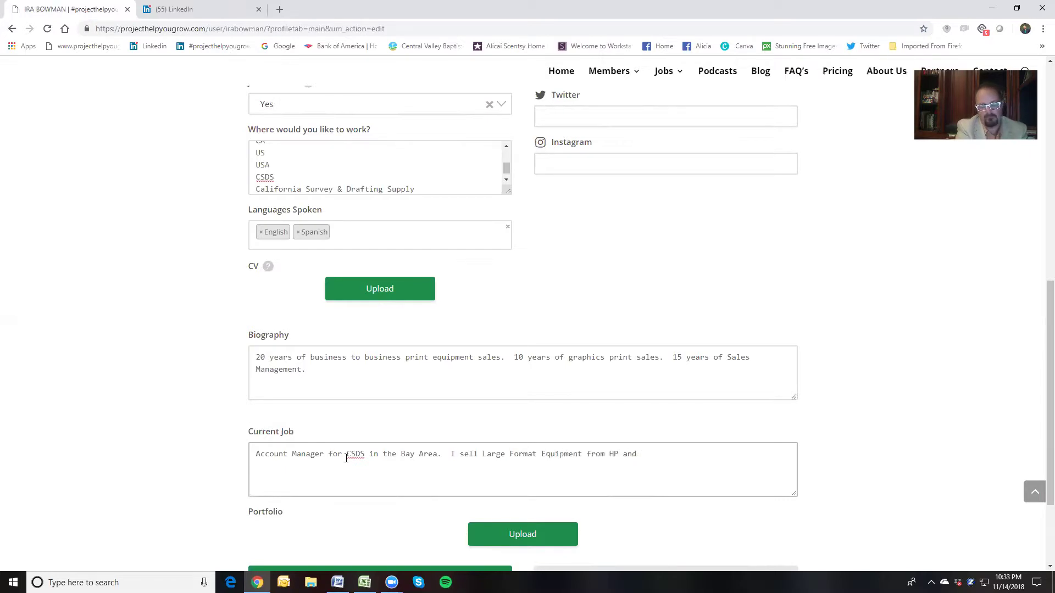
text(Graphics to AE)
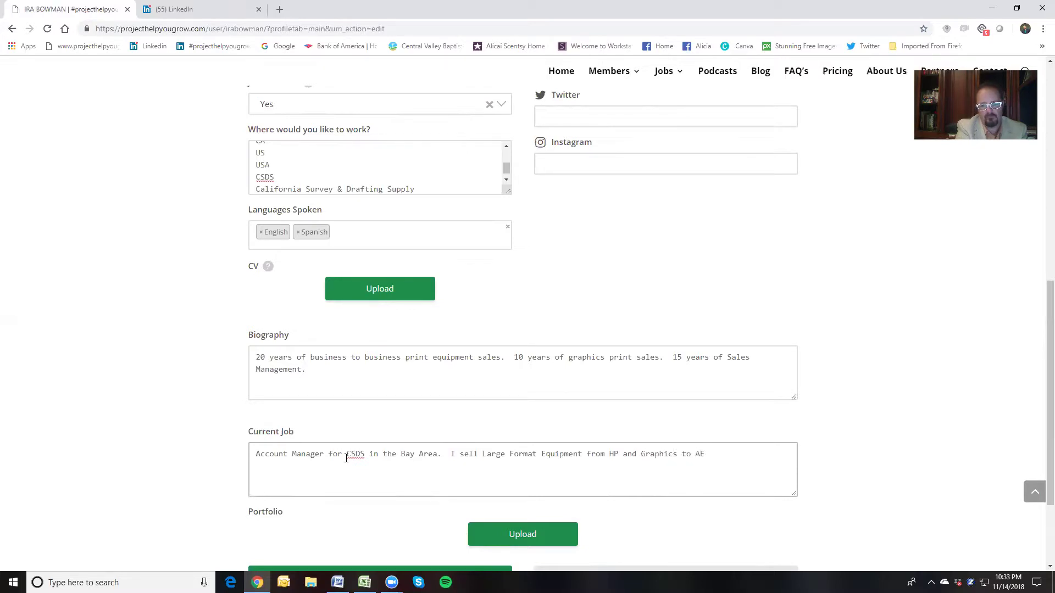
text(C and other industries.)
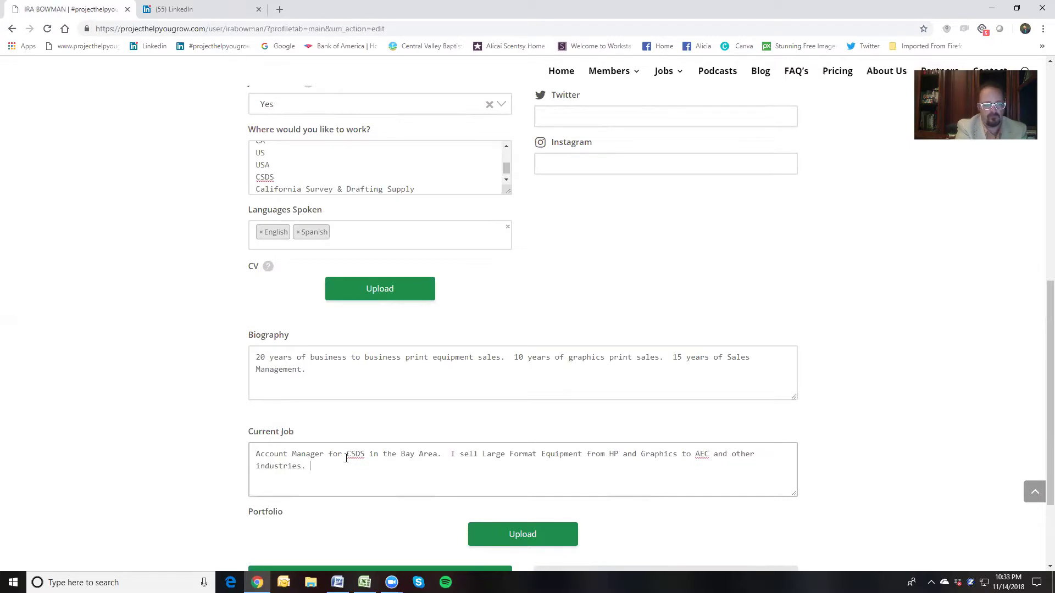
text(  I cover from Gilro)
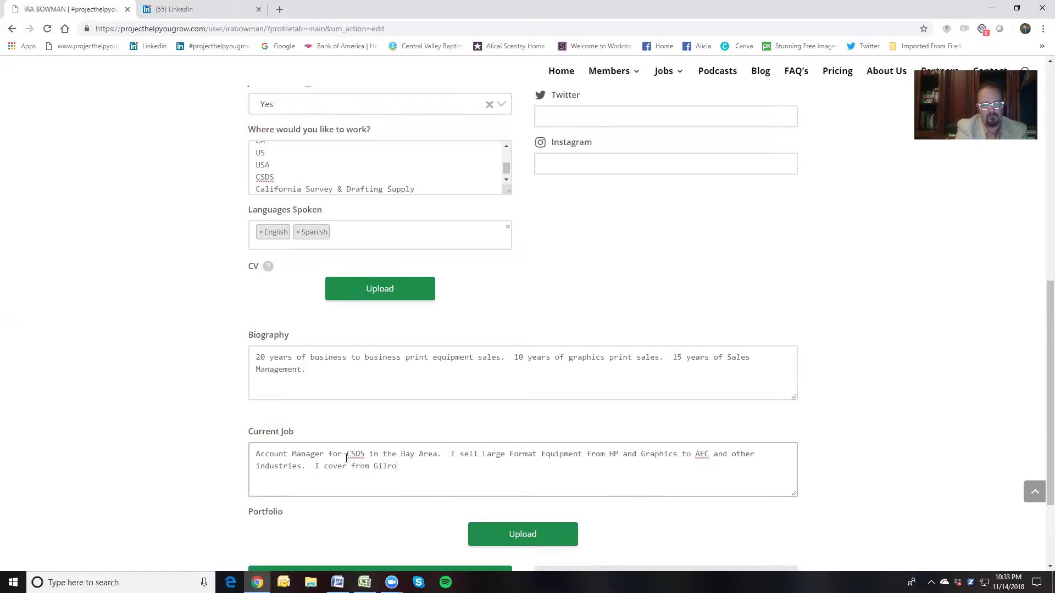
text(y to San Francisco, Oakland to San Jose and every)
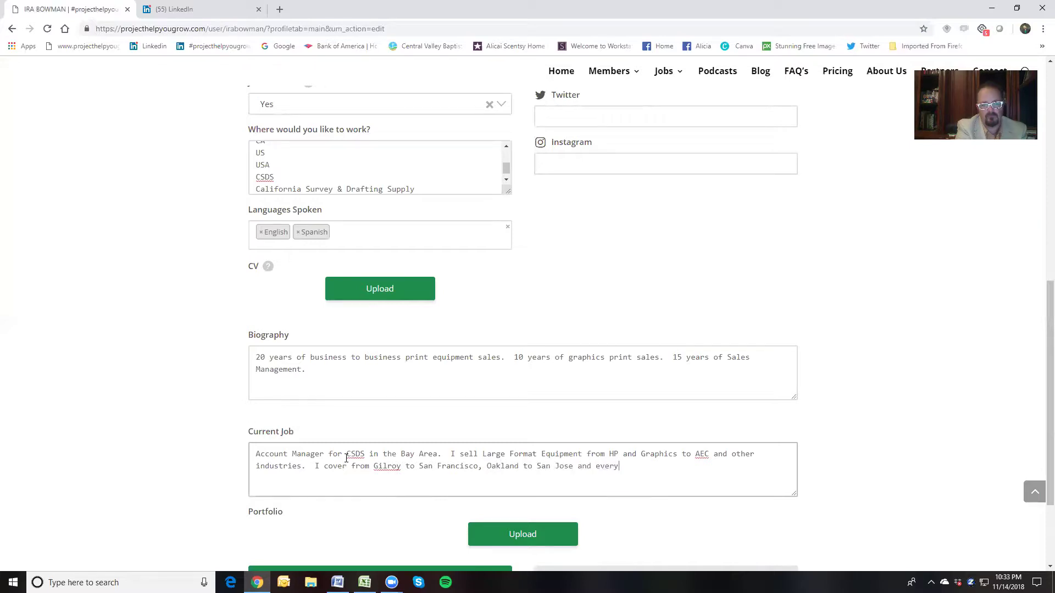
text(where inbetween.)
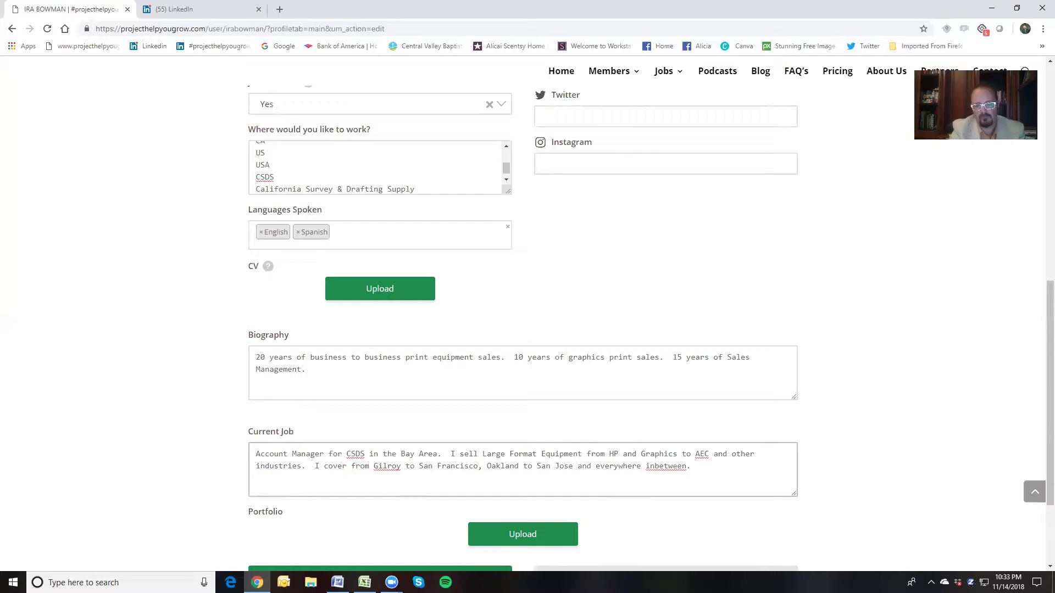
click(654, 467)
Go from the LinkedIn feed to your own profile via the Me menu and select its URL
scroll(767, 185, up, 4)
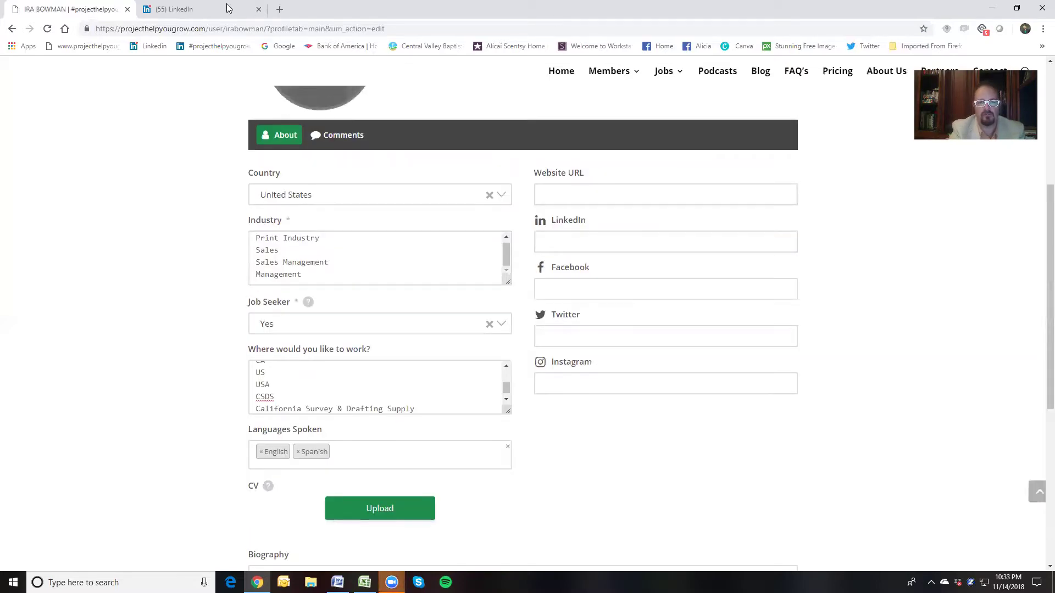
key(ctrl+Tab)
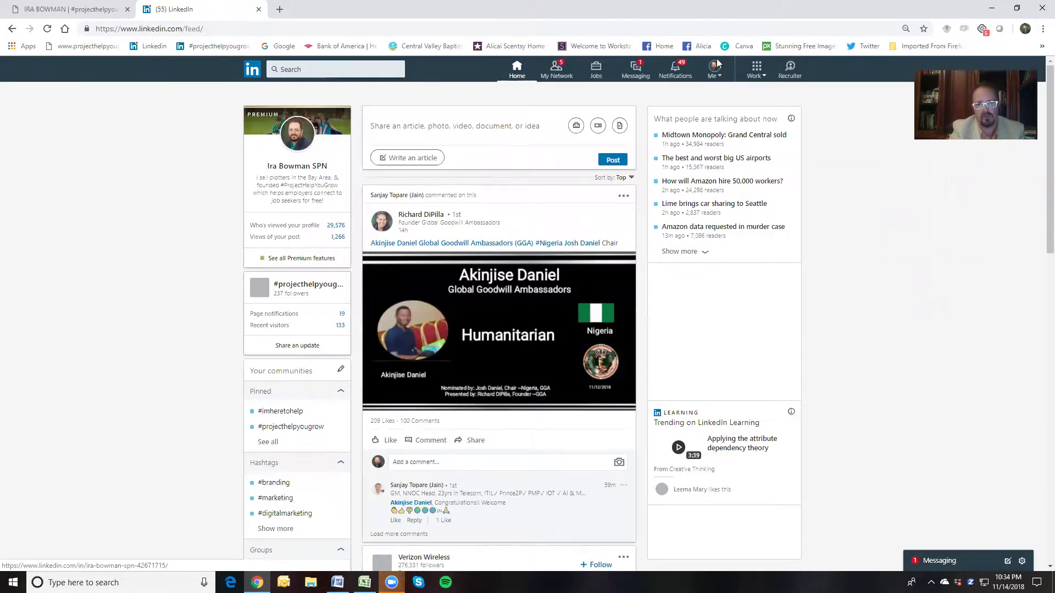
click(714, 76)
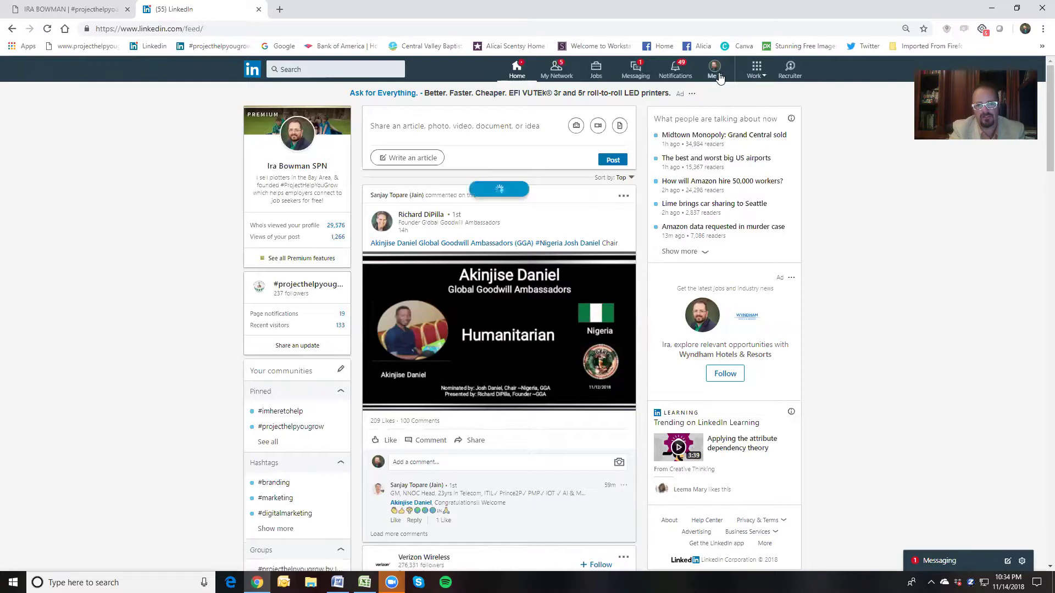
click(717, 74)
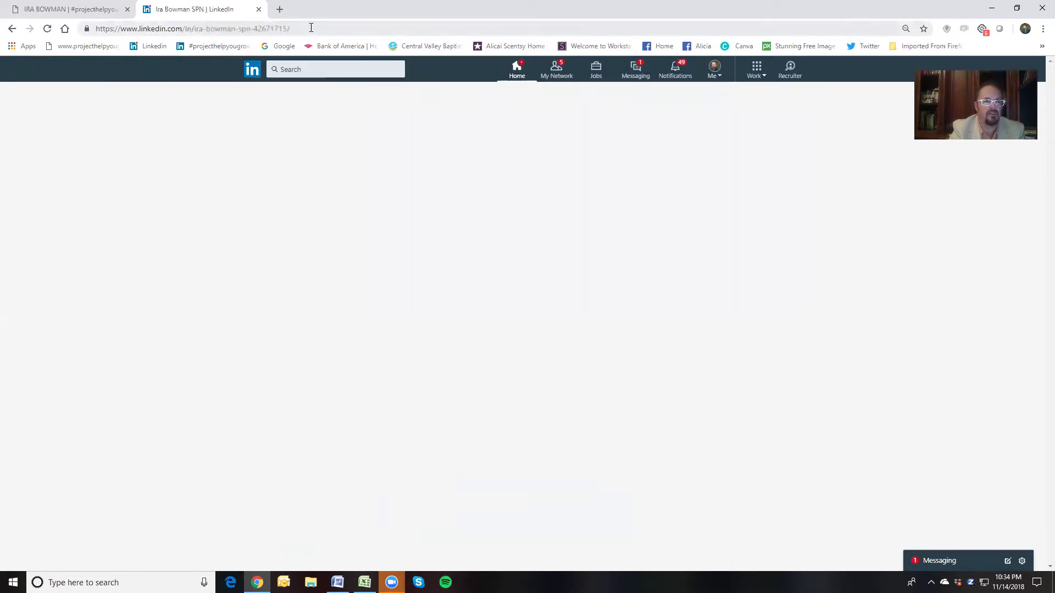
click(312, 29)
key(ctrl+c)
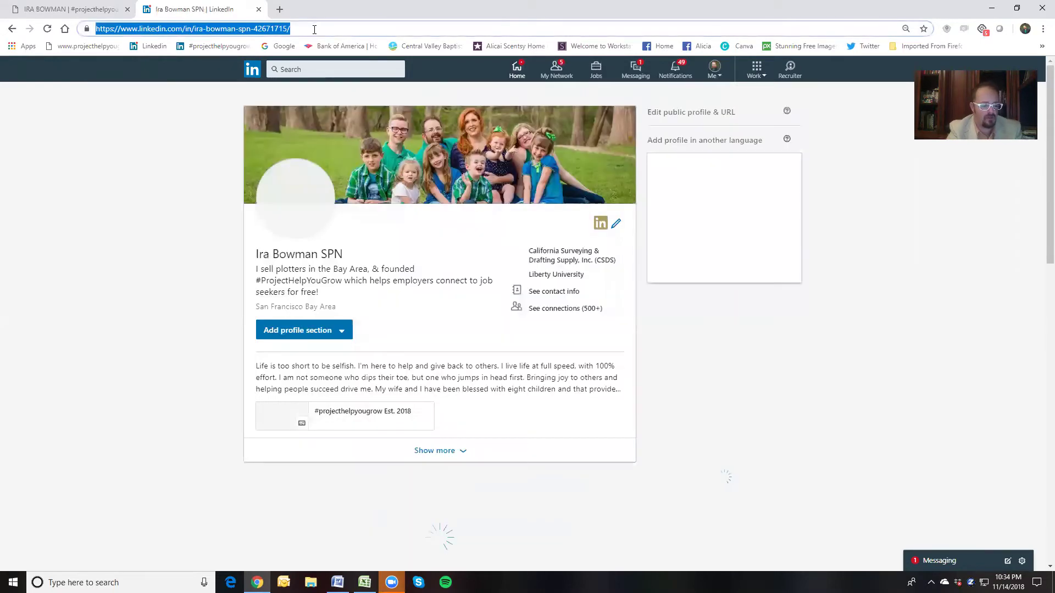
Paste the copied LinkedIn profile URL into the profile form's LinkedIn field
click(72, 8)
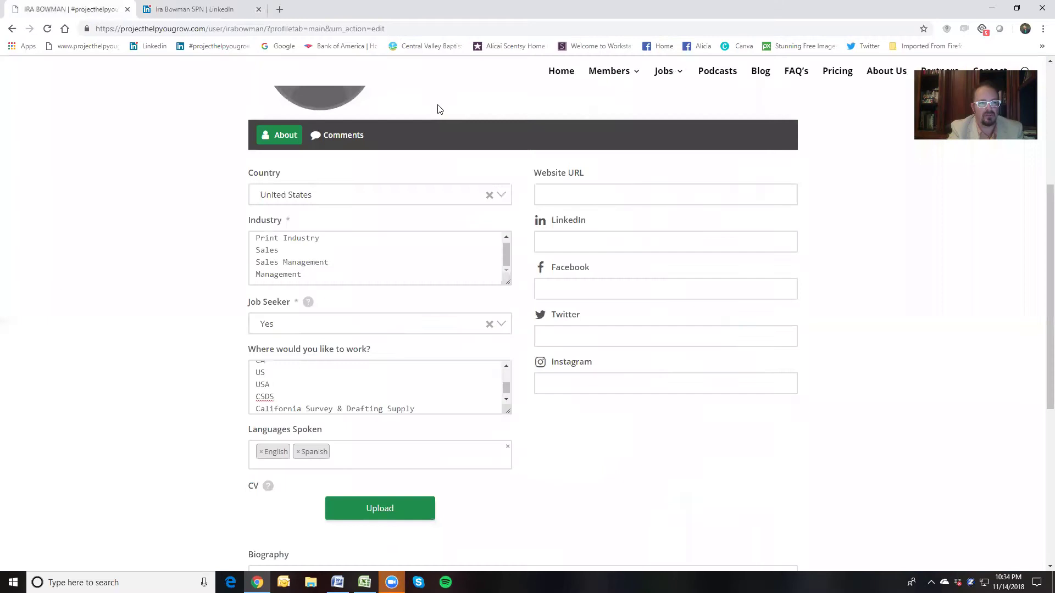
click(556, 245)
key(ctrl+v)
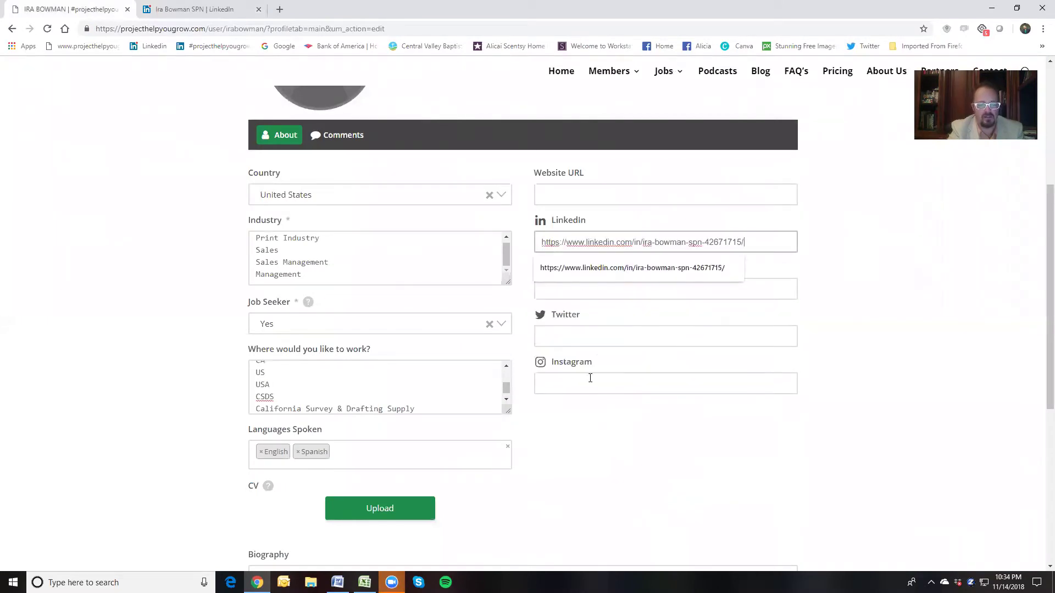
scroll(590, 378, down, 6)
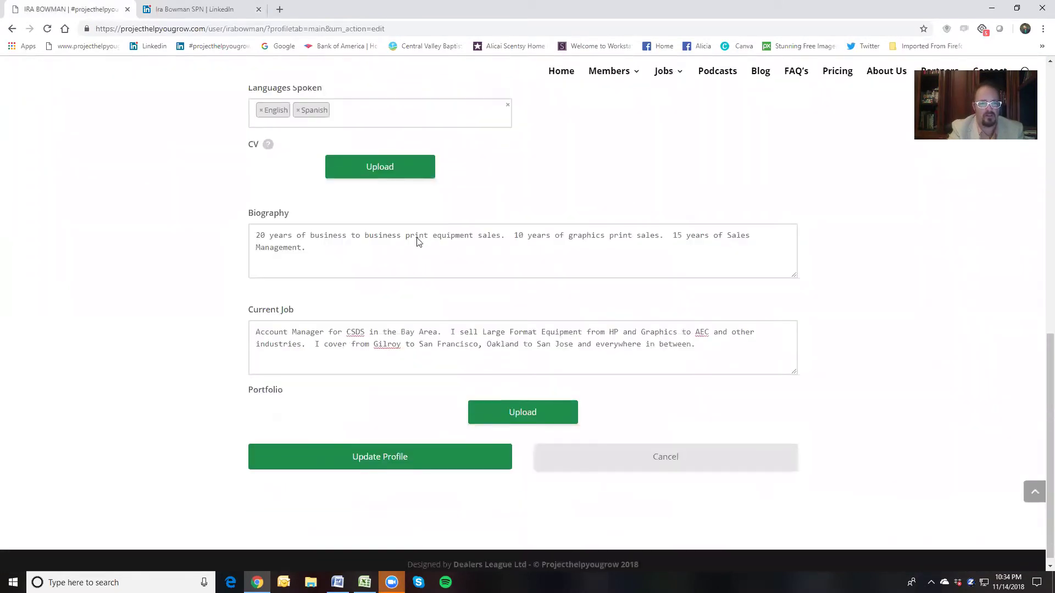
scroll(412, 258, up, 2)
Upload the resume PDF and save it as the profile's CV
click(405, 167)
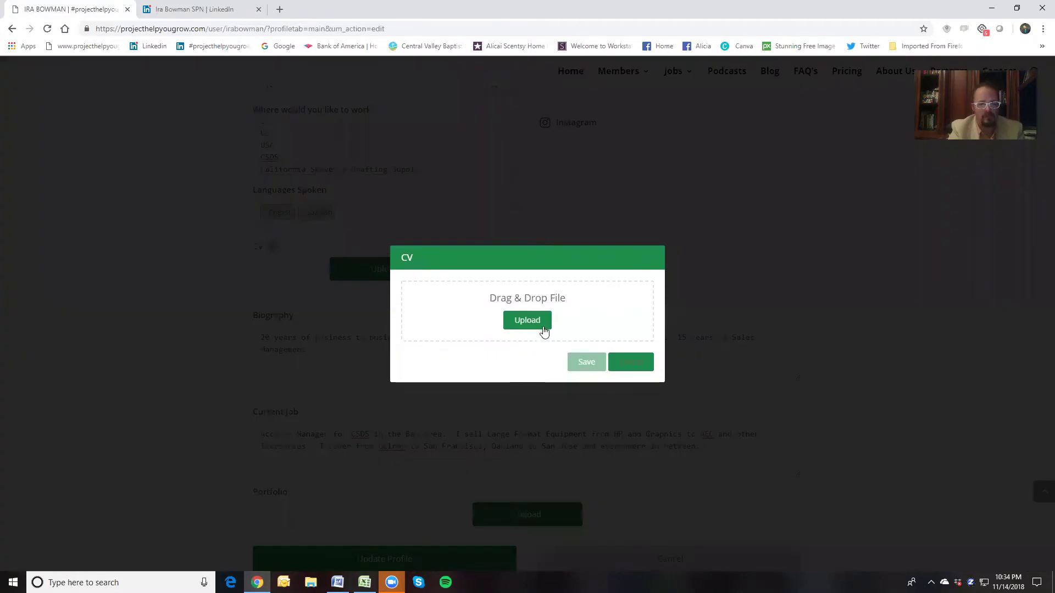
click(535, 322)
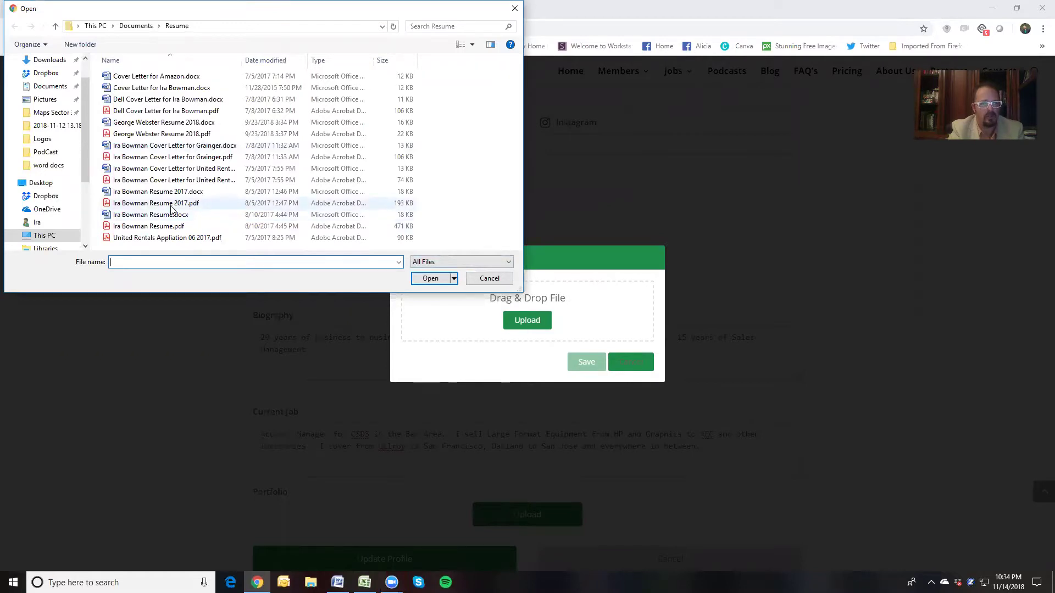
click(169, 227)
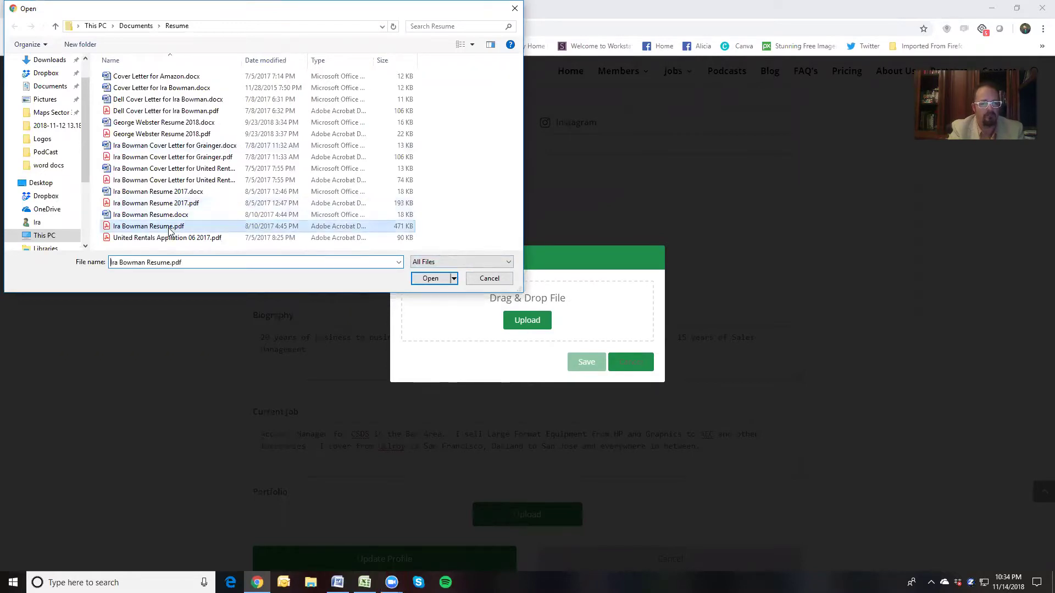
click(419, 279)
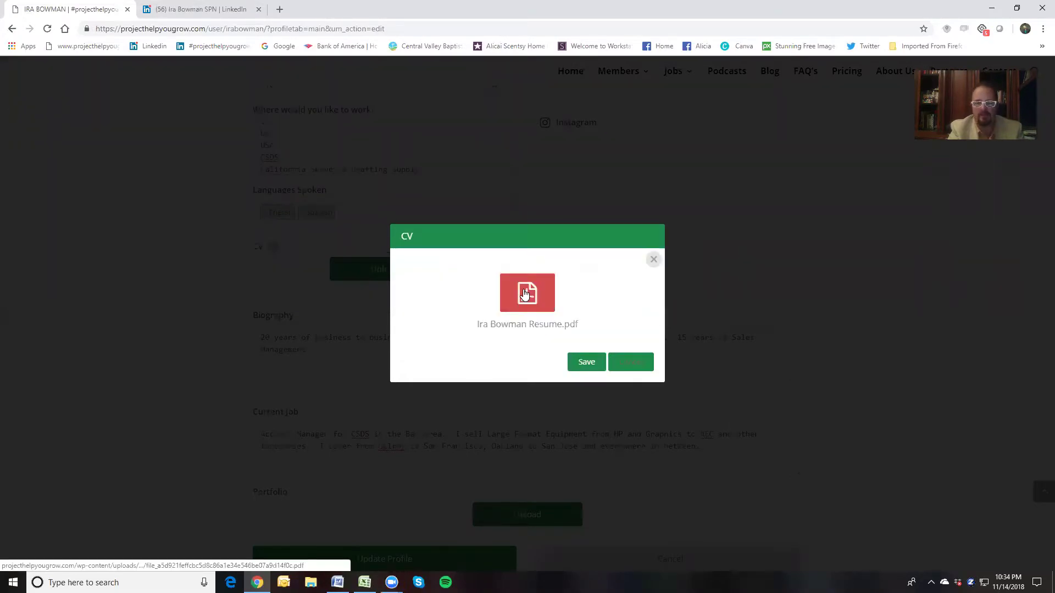
click(589, 363)
scroll(574, 294, down, 4)
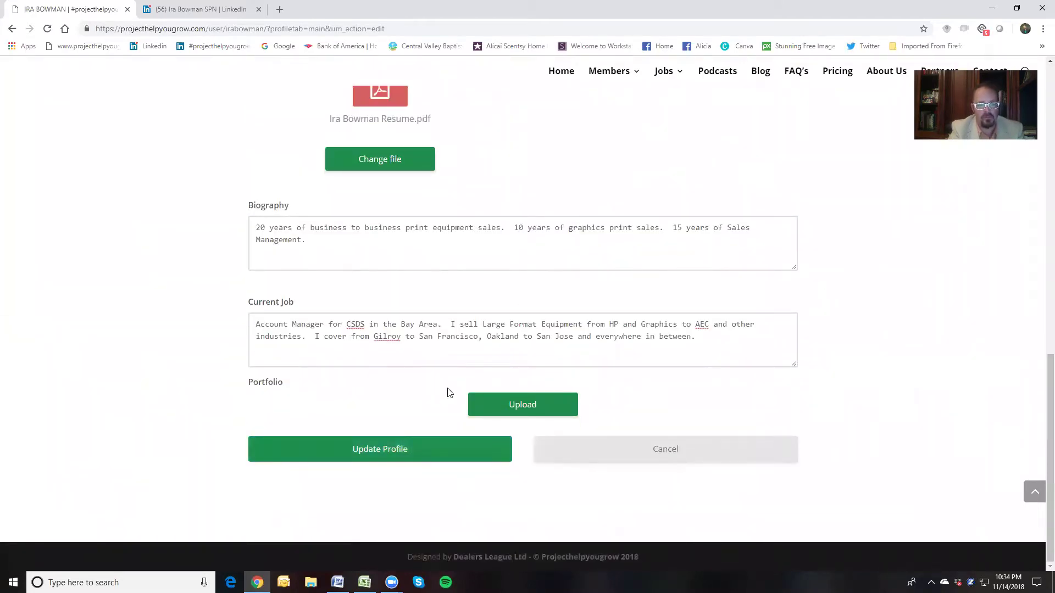
Start a Portfolio upload and browse to LinkedIn > Projecthelpyougrow > Images for FYI Smarlists > For Cover Photo
click(496, 406)
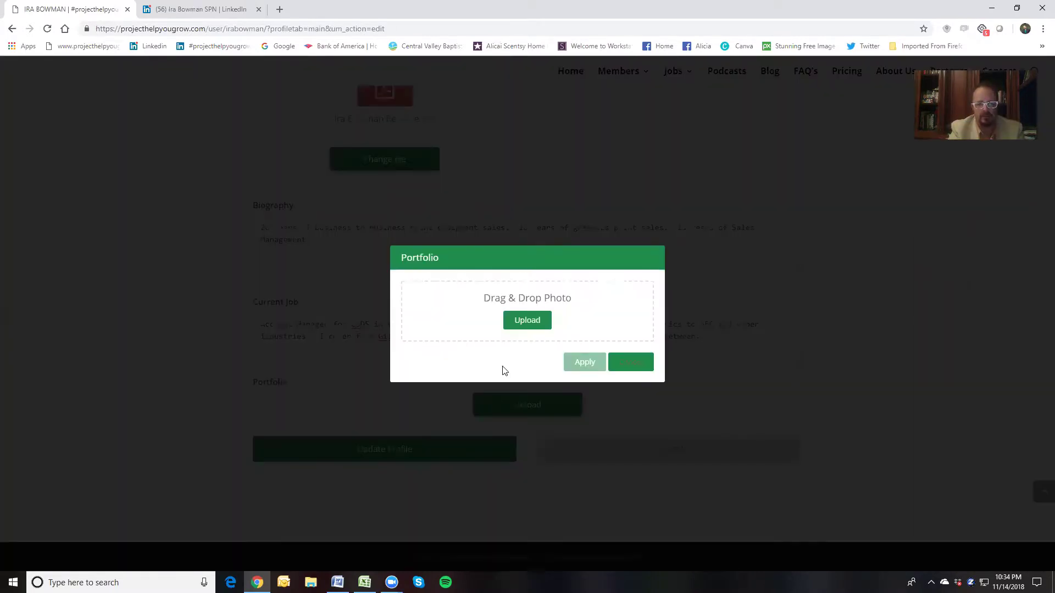
click(523, 323)
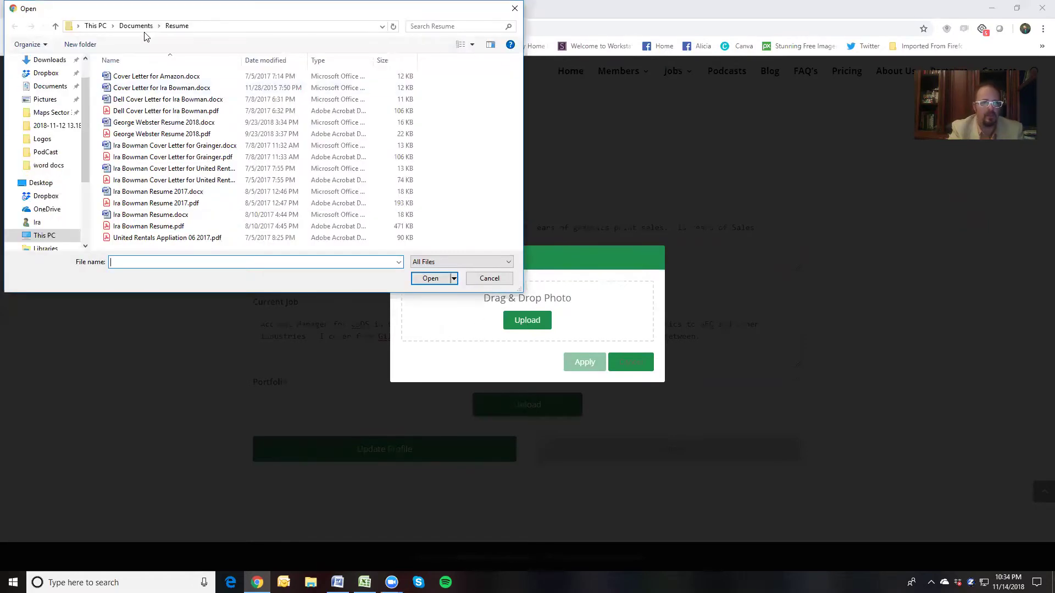
click(144, 29)
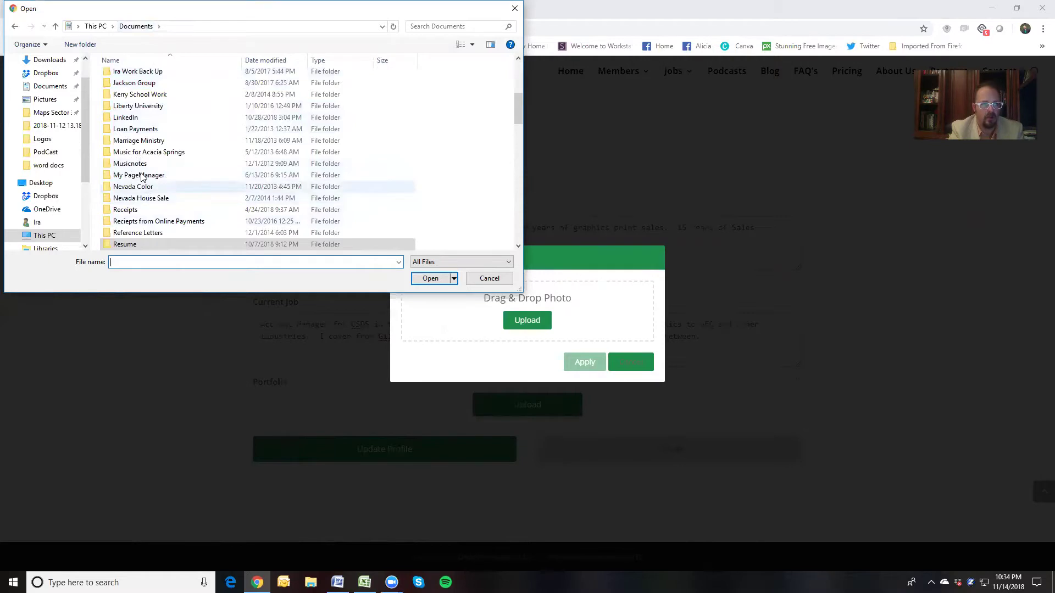
double_click(137, 117)
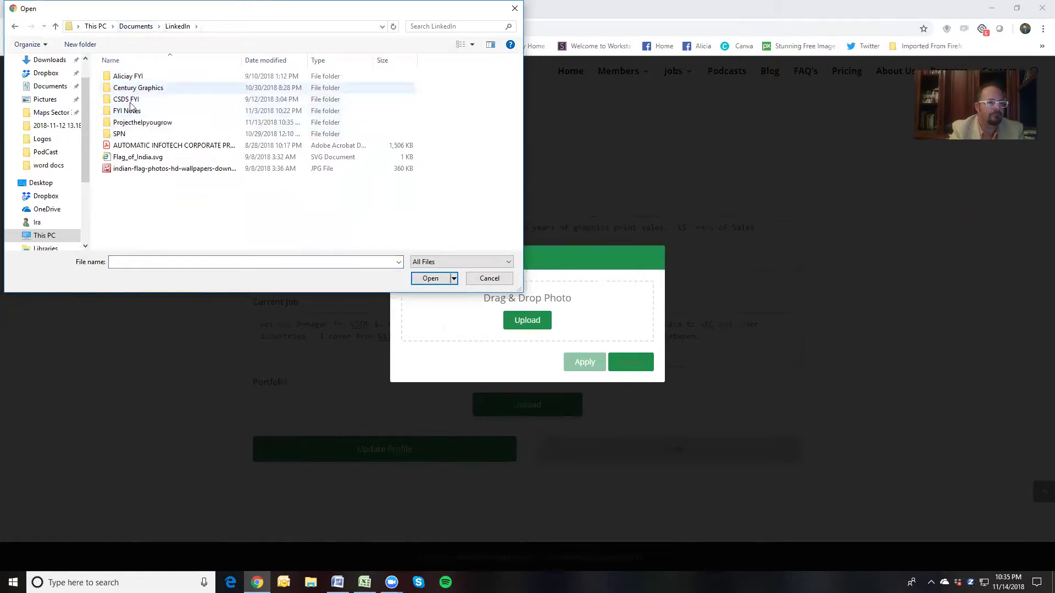
double_click(127, 123)
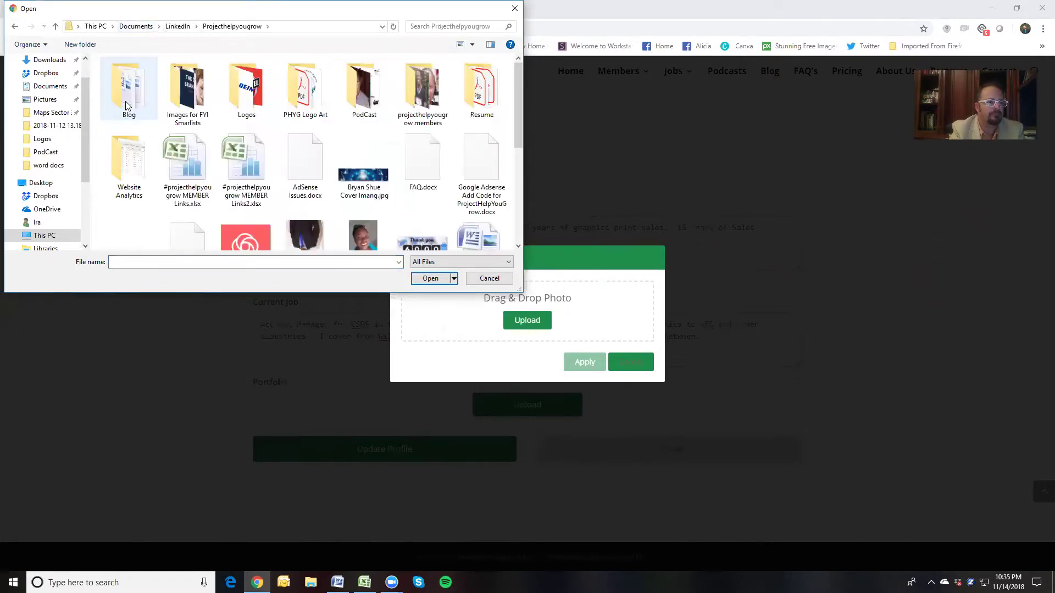
double_click(171, 84)
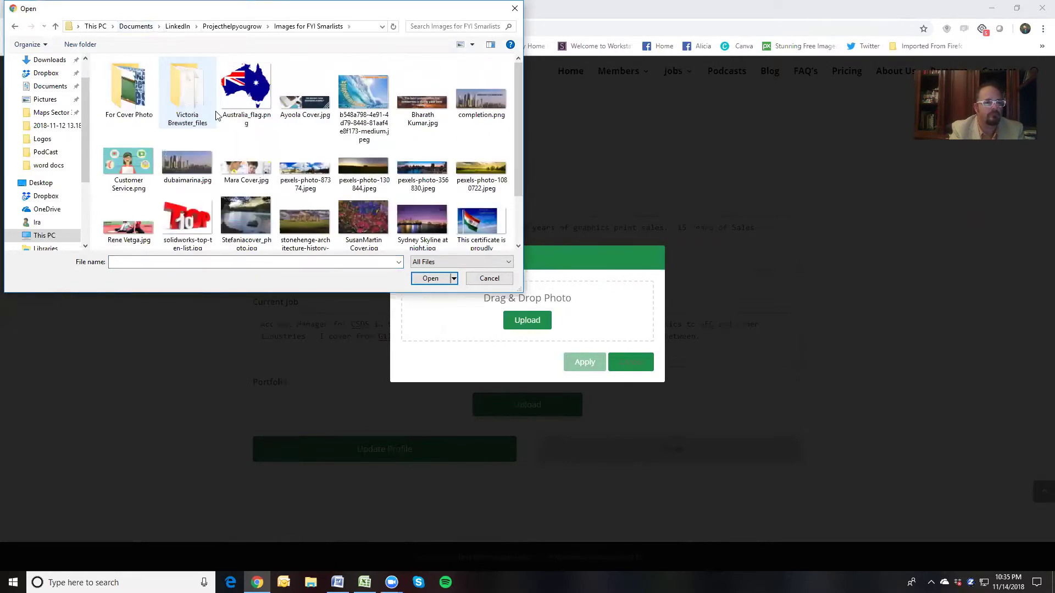
double_click(128, 91)
Upload website-clipart-computer-class-expectation-3.png and apply it as the Portfolio image
scroll(315, 143, down, 5)
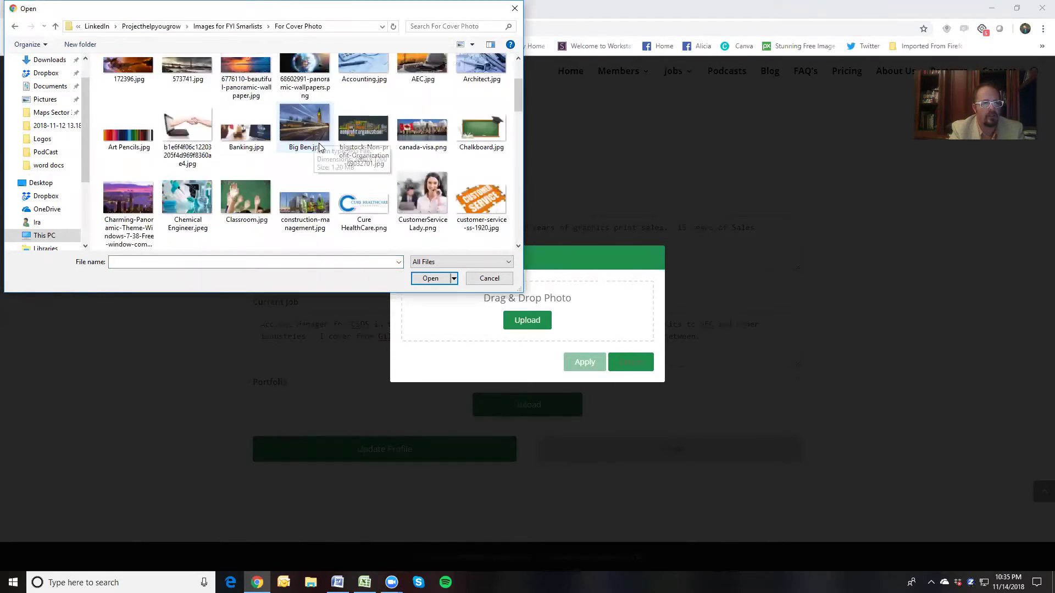
scroll(310, 147, down, 1)
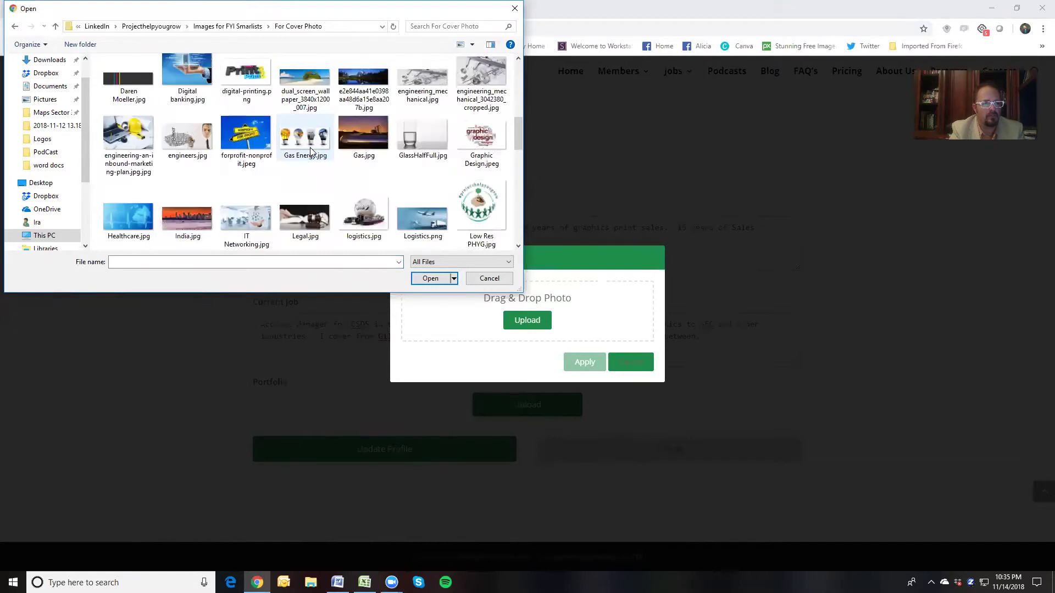
scroll(311, 151, down, 2)
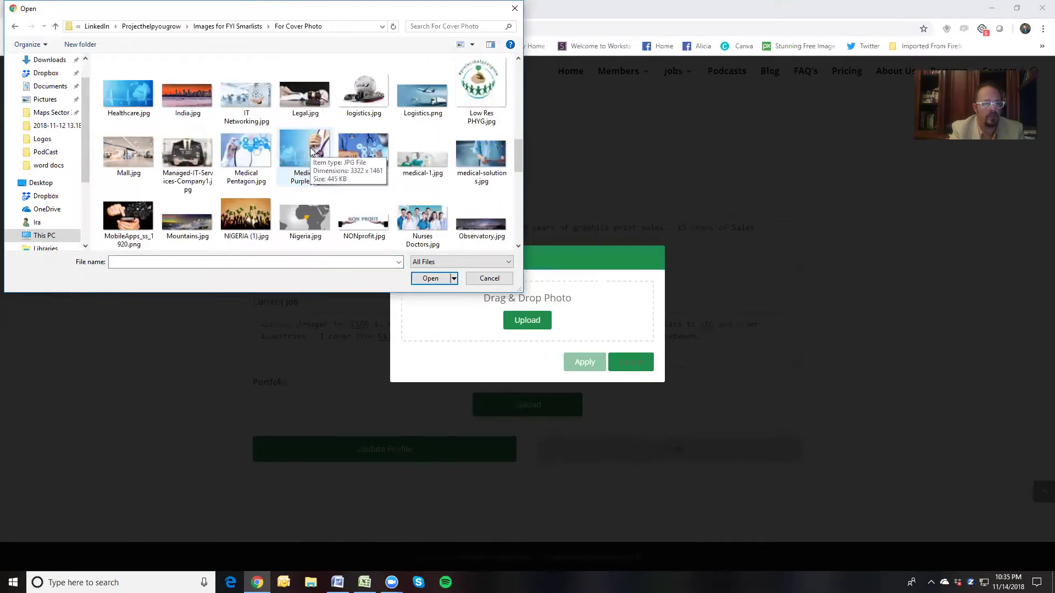
scroll(310, 147, down, 3)
scroll(310, 147, down, 2)
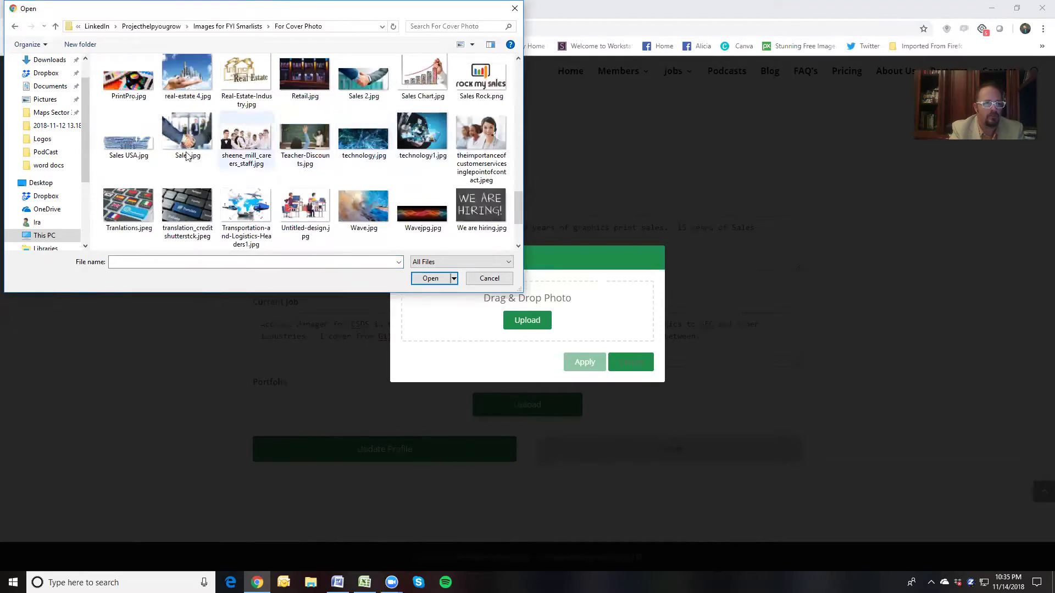
scroll(284, 156, down, 1)
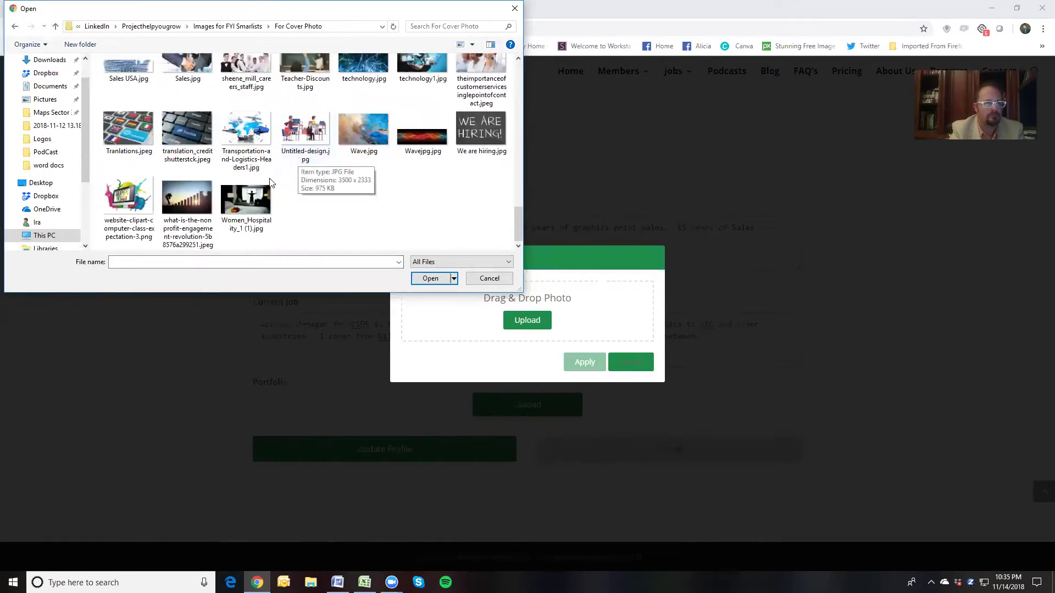
click(132, 196)
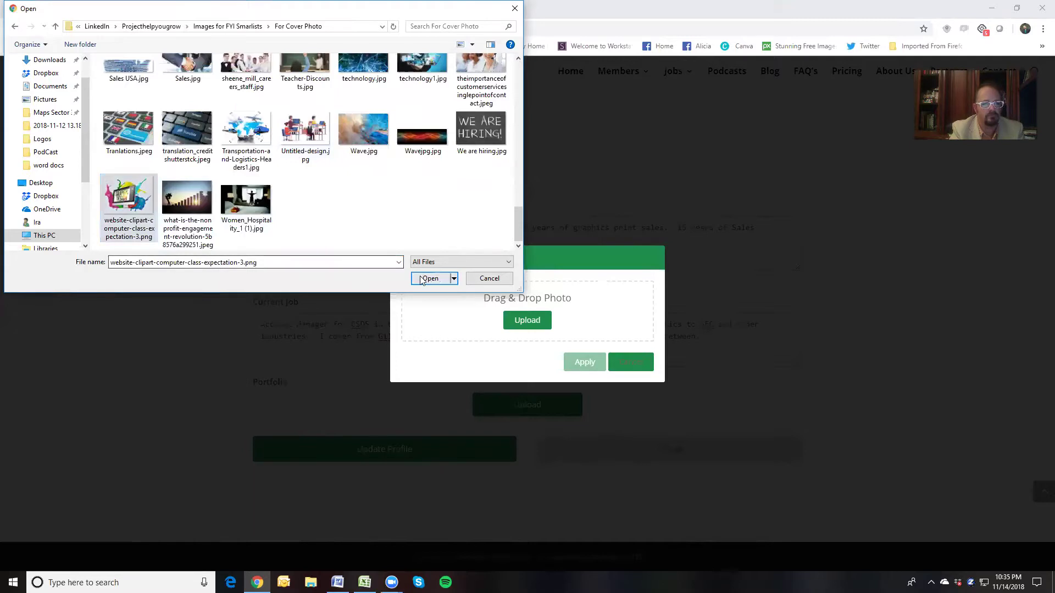
click(430, 279)
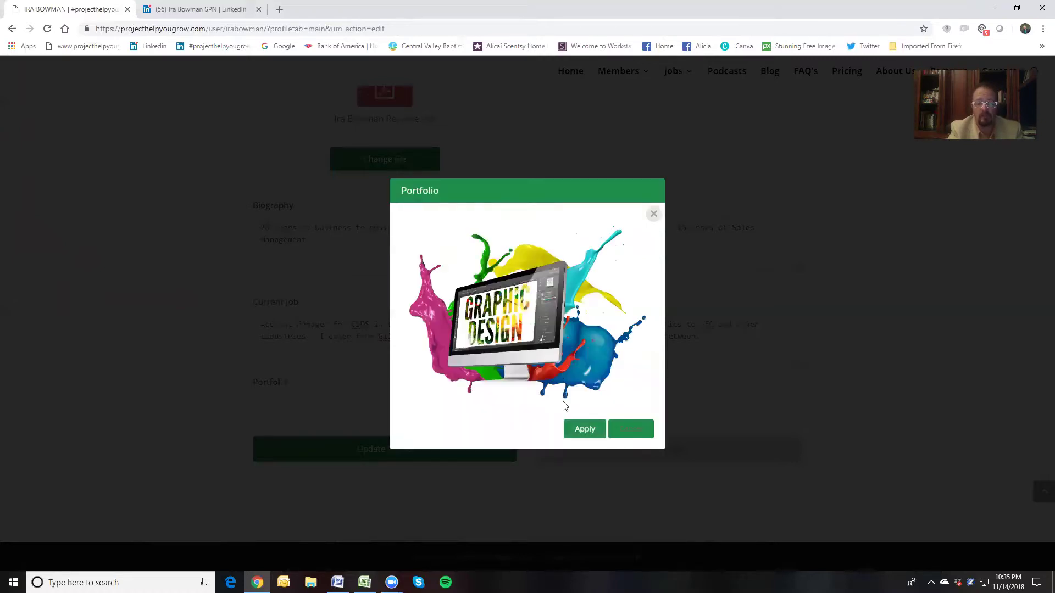
click(586, 433)
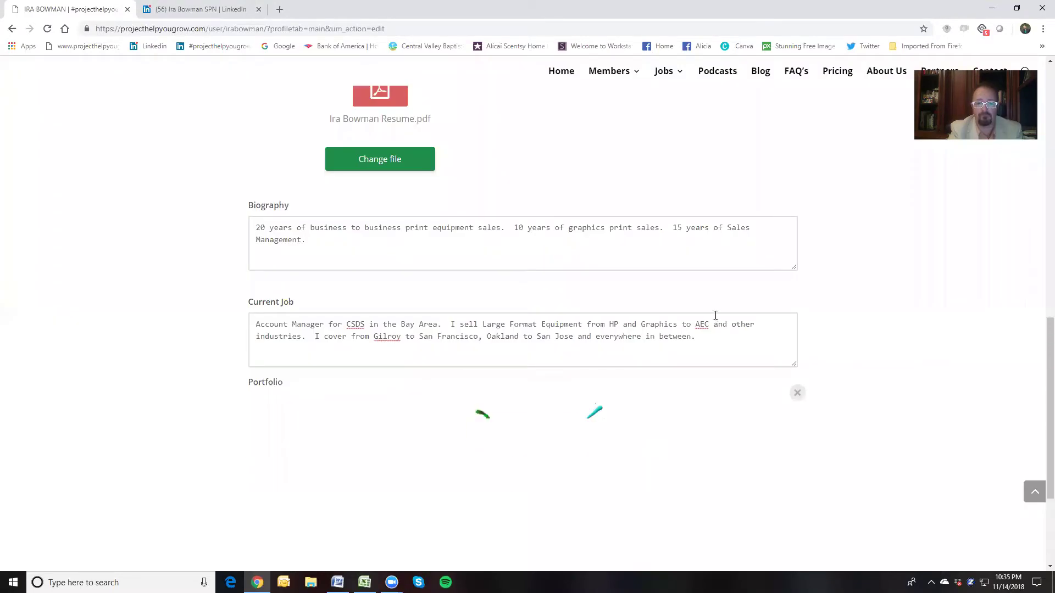
scroll(716, 315, up, 8)
click(557, 190)
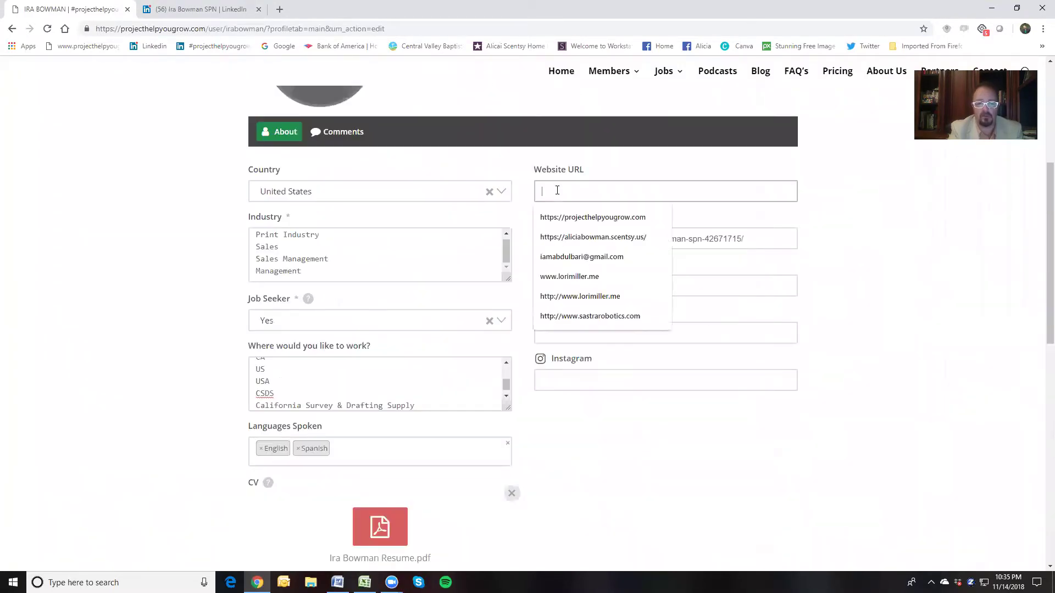
click(554, 218)
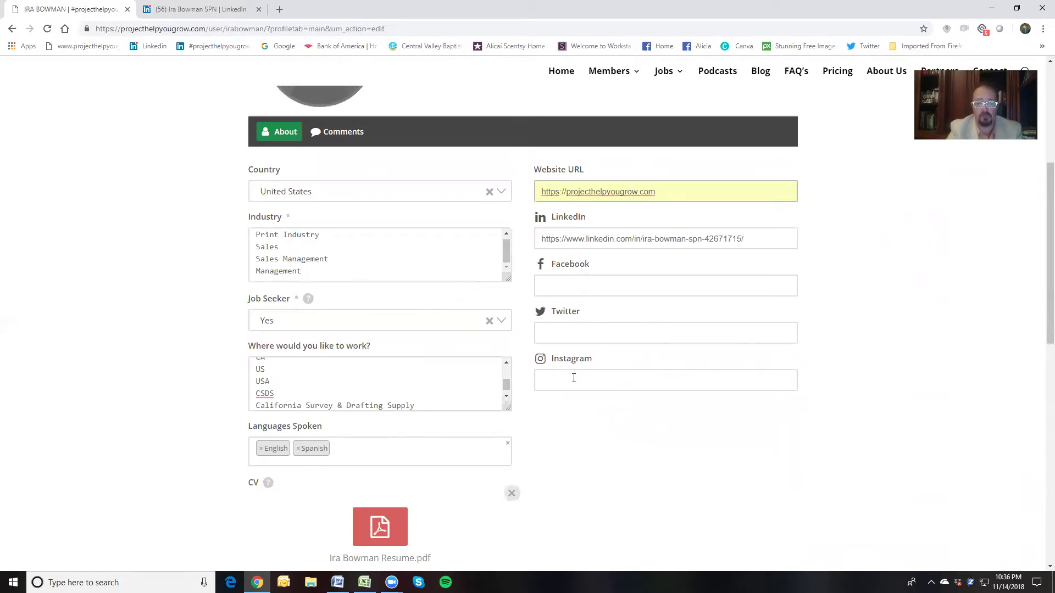
scroll(561, 372, down, 1)
scroll(560, 370, up, 4)
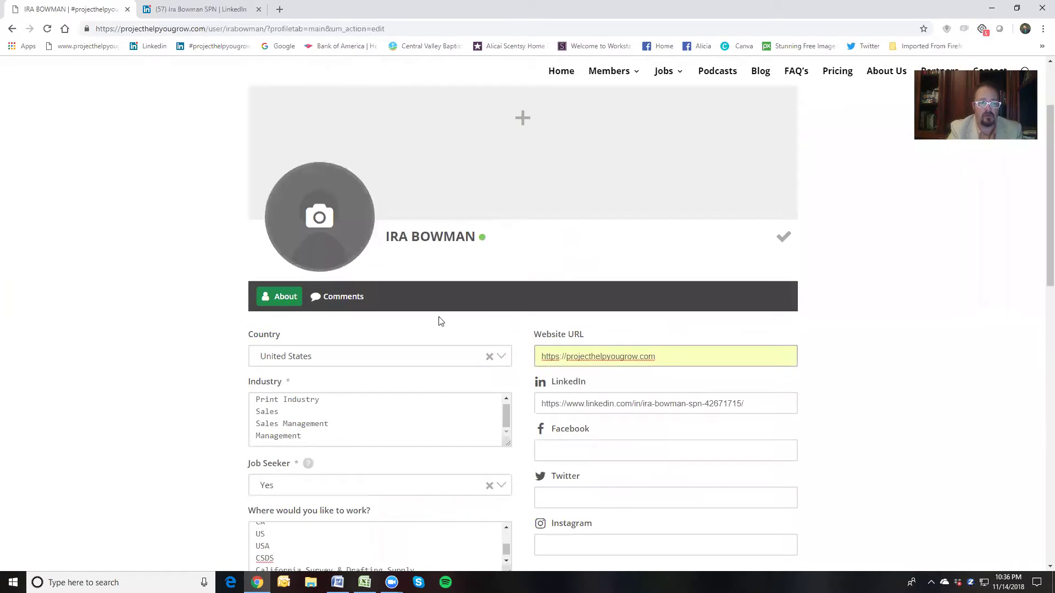
Begin a new profile photo upload and open the Pictures > Profile Pictures folder
click(326, 218)
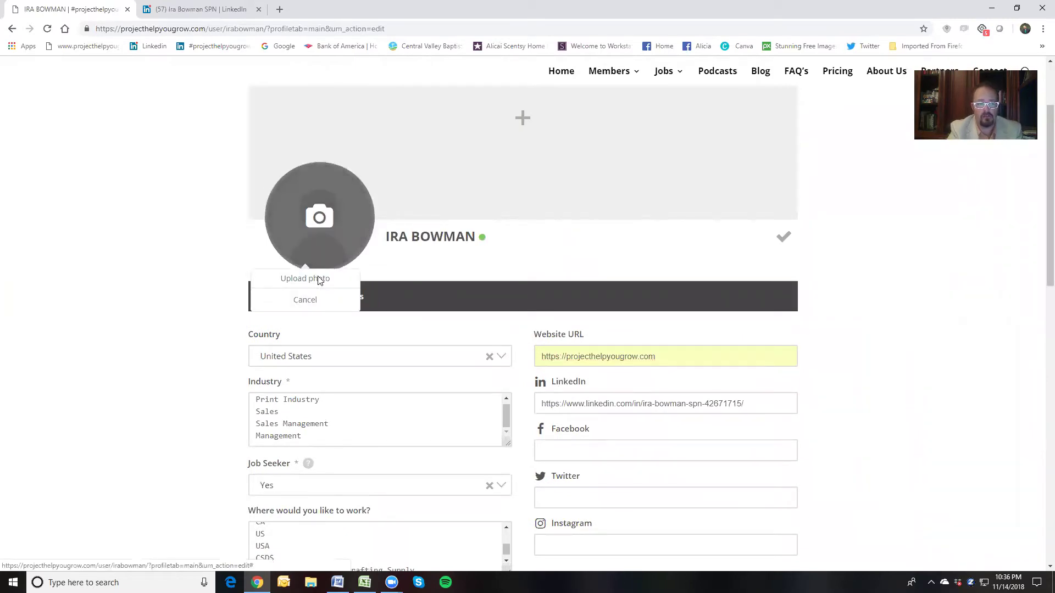
click(318, 278)
click(524, 354)
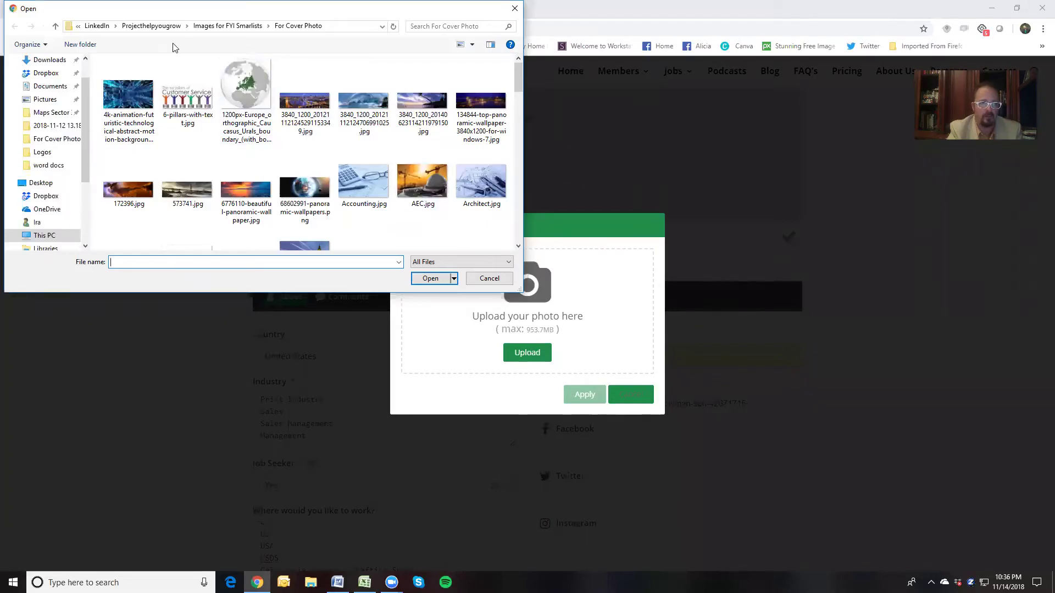
click(151, 26)
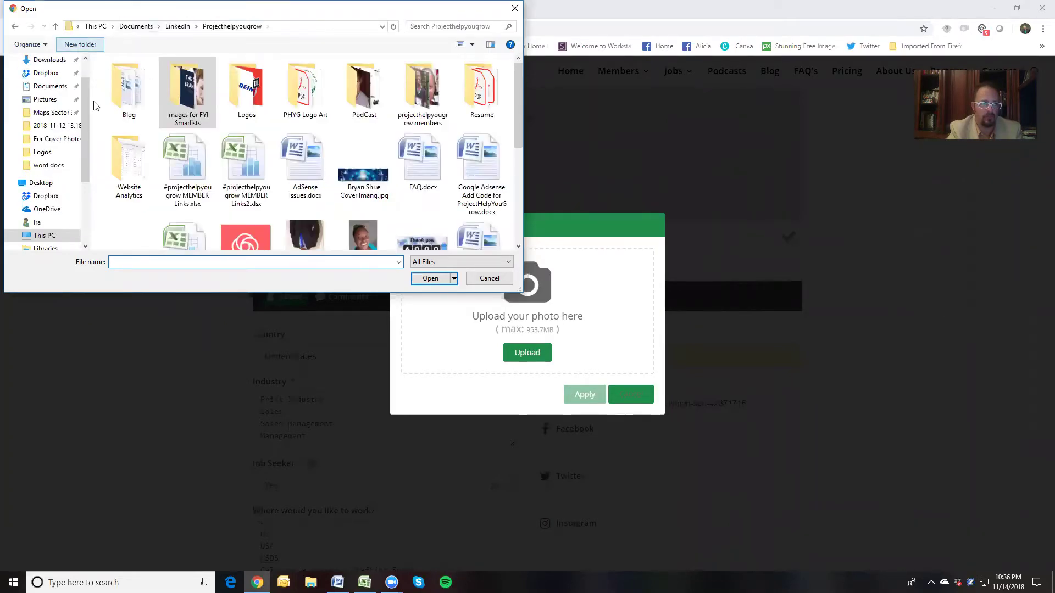
click(45, 100)
scroll(324, 171, down, 3)
scroll(328, 173, down, 2)
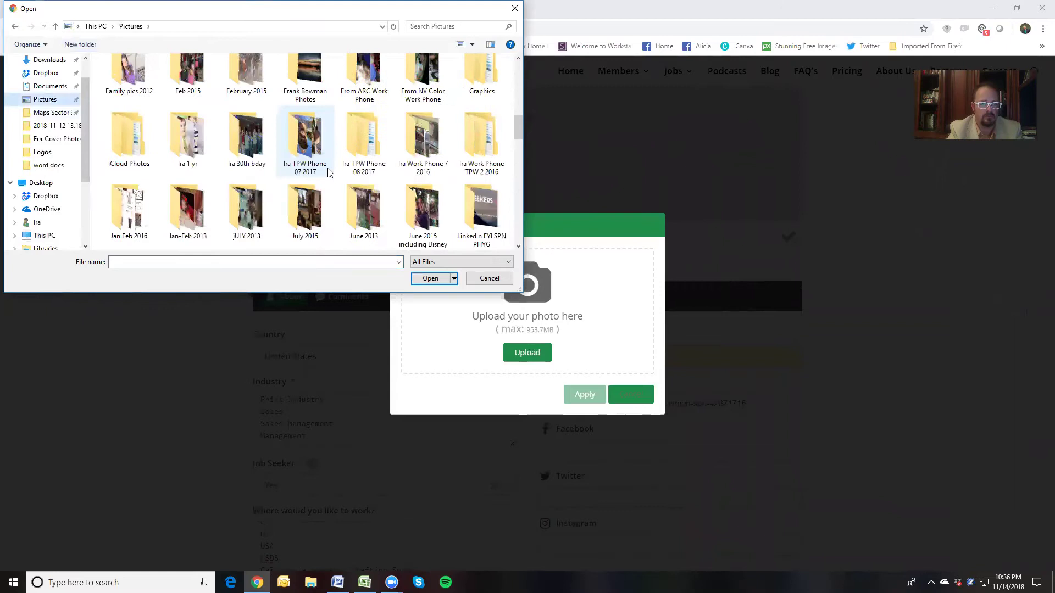
scroll(316, 195, down, 3)
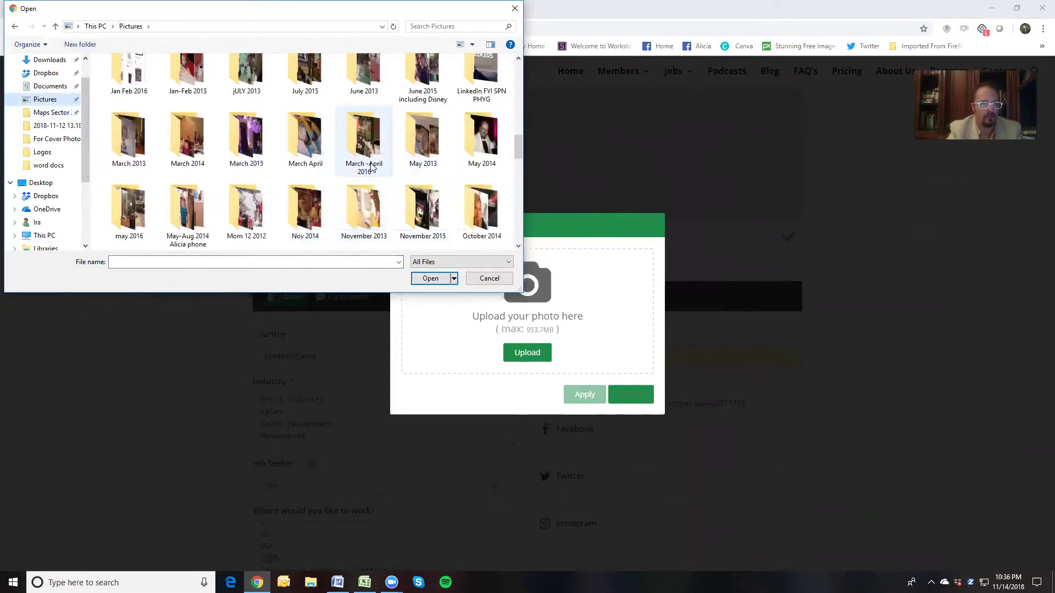
scroll(371, 167, down, 1)
click(261, 219)
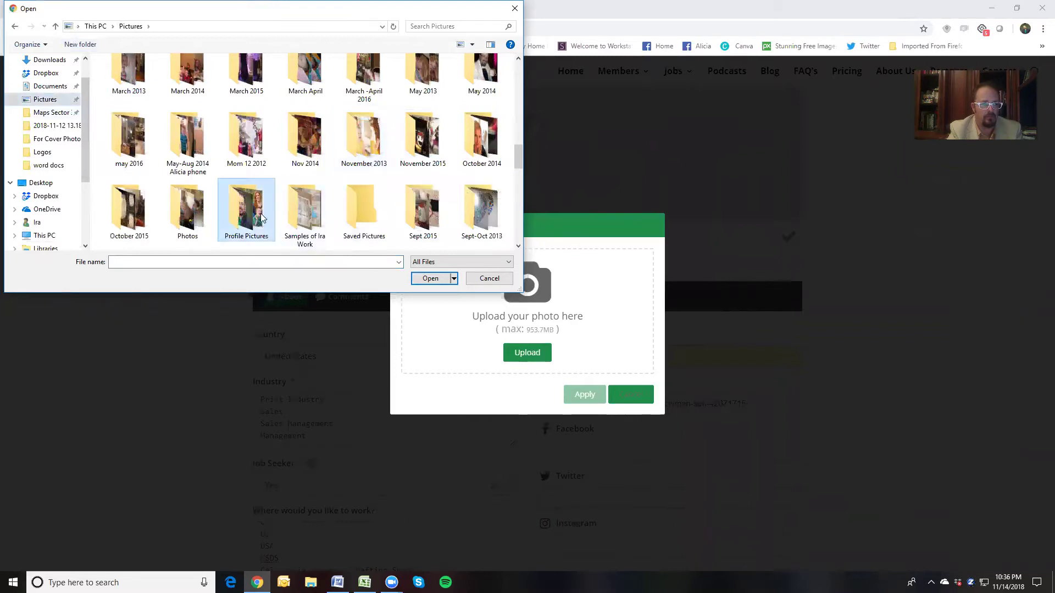
double_click(261, 219)
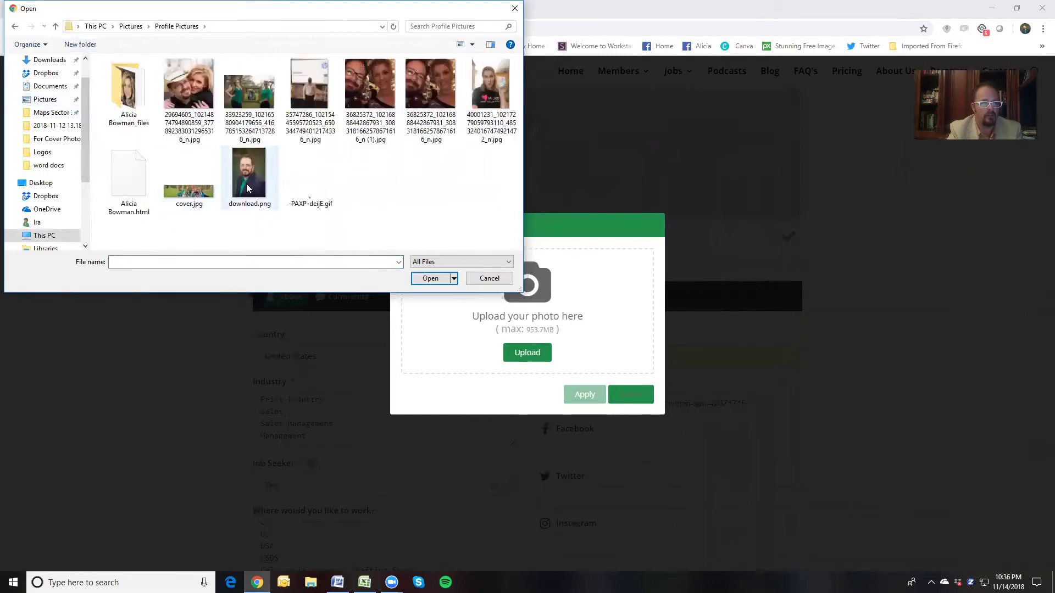
Upload the couple's photo, widen the crop to the whole image, and apply it
double_click(209, 90)
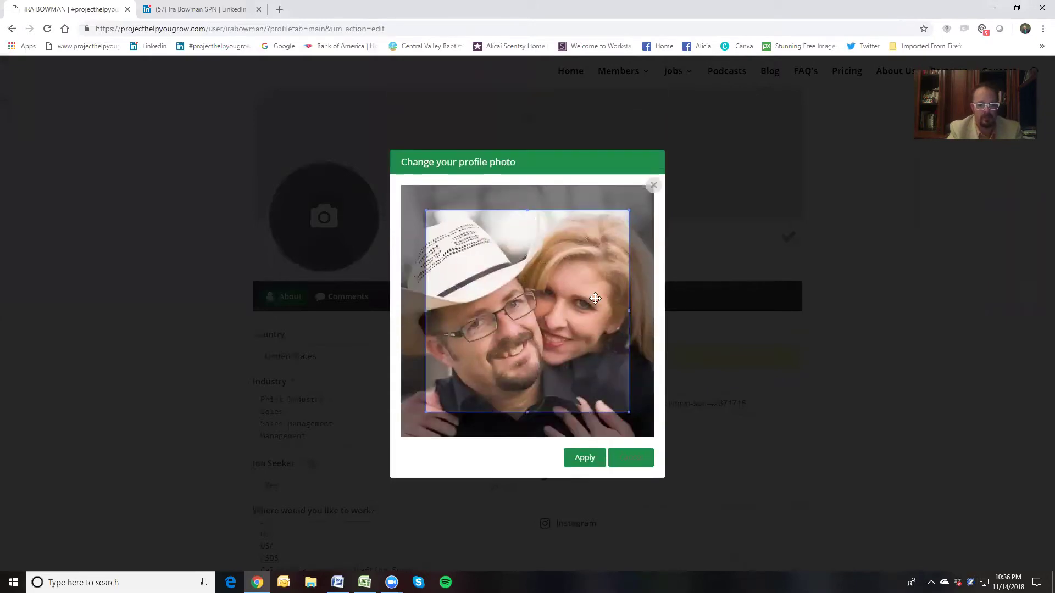
drag(426, 209, 403, 187)
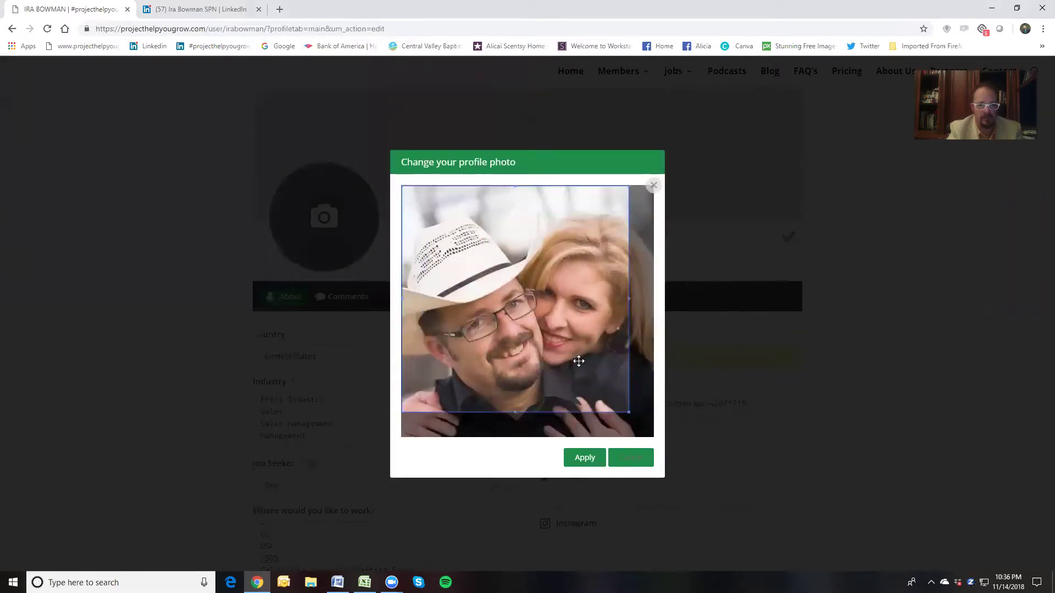
drag(629, 413, 642, 439)
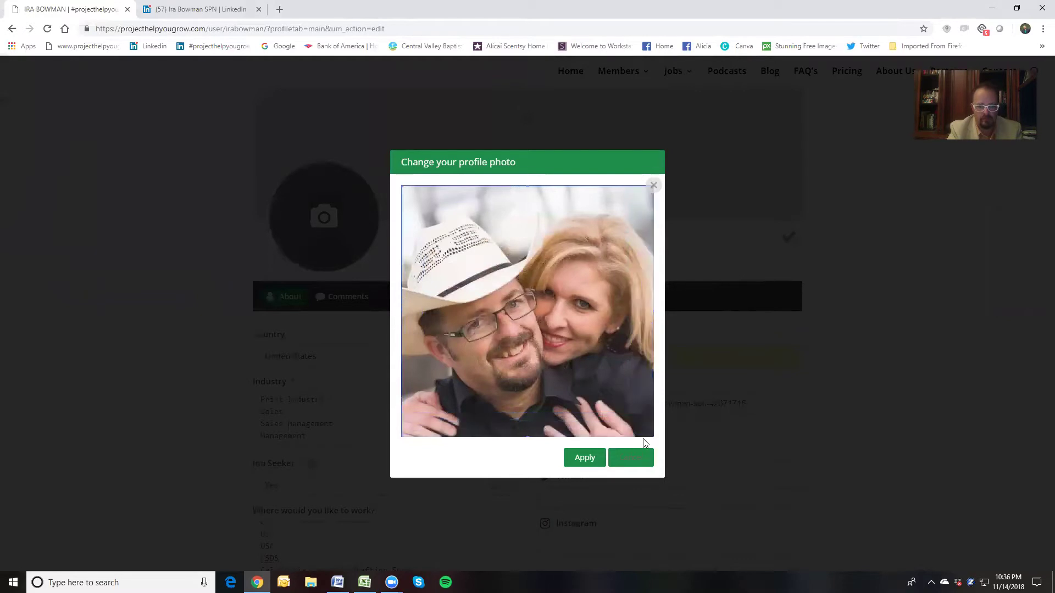
click(595, 460)
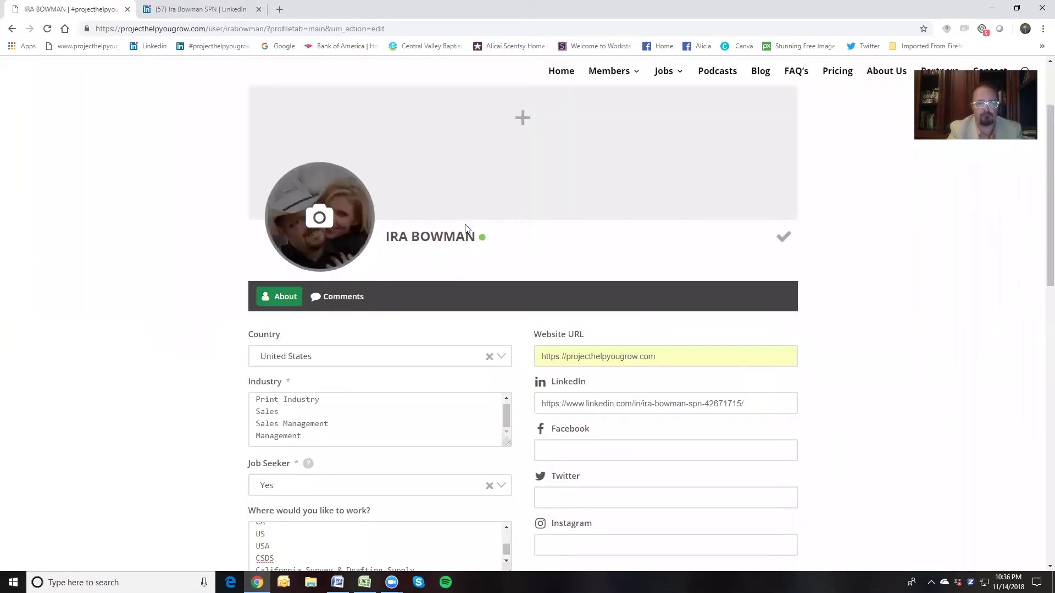
Upload cover.jpg as the cover photo, nudge the crop slightly left, and apply it
click(524, 121)
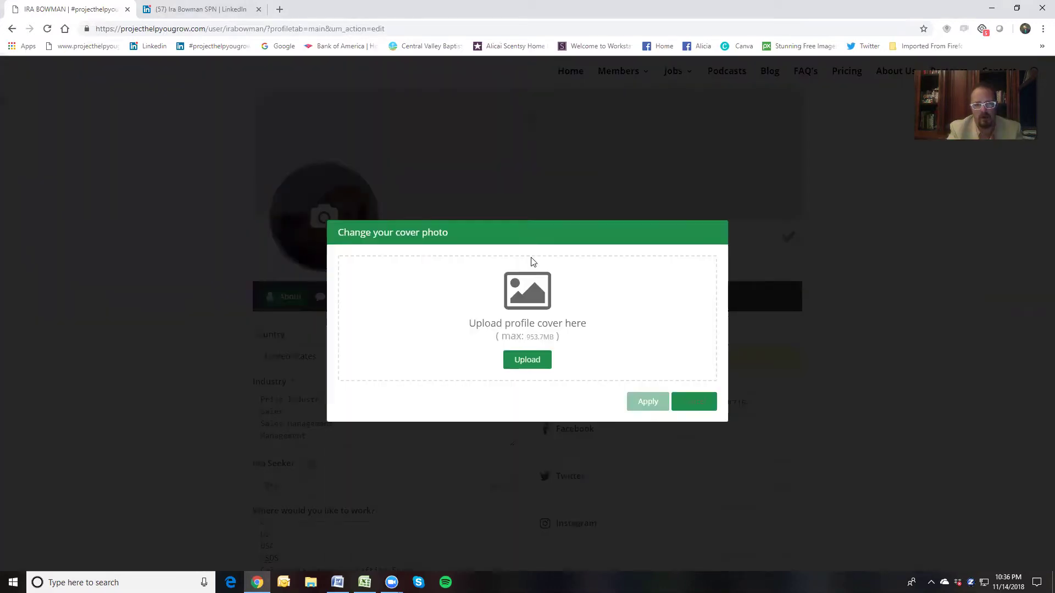
click(523, 361)
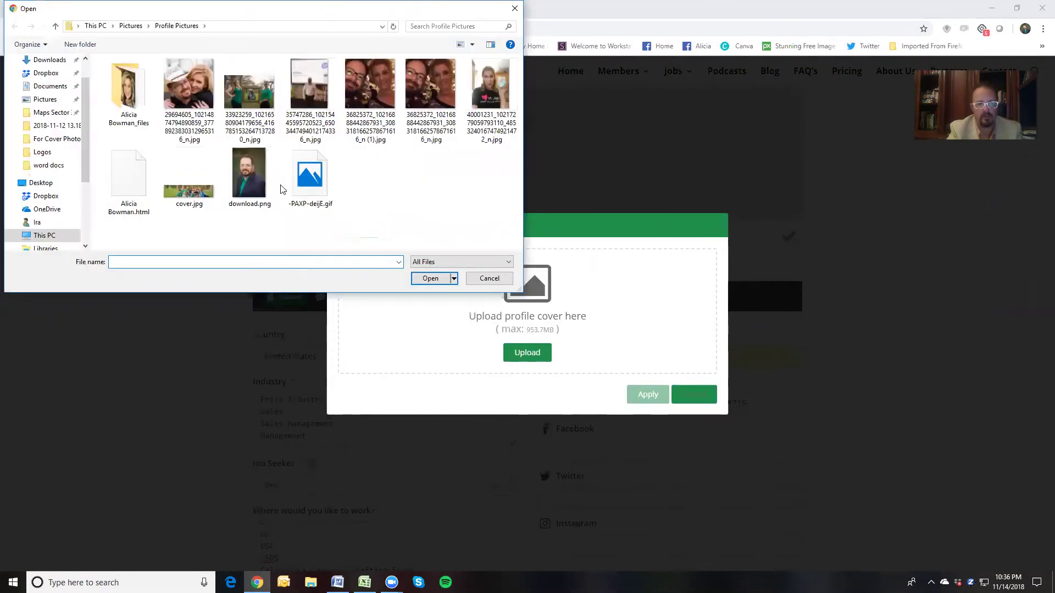
click(197, 198)
click(429, 277)
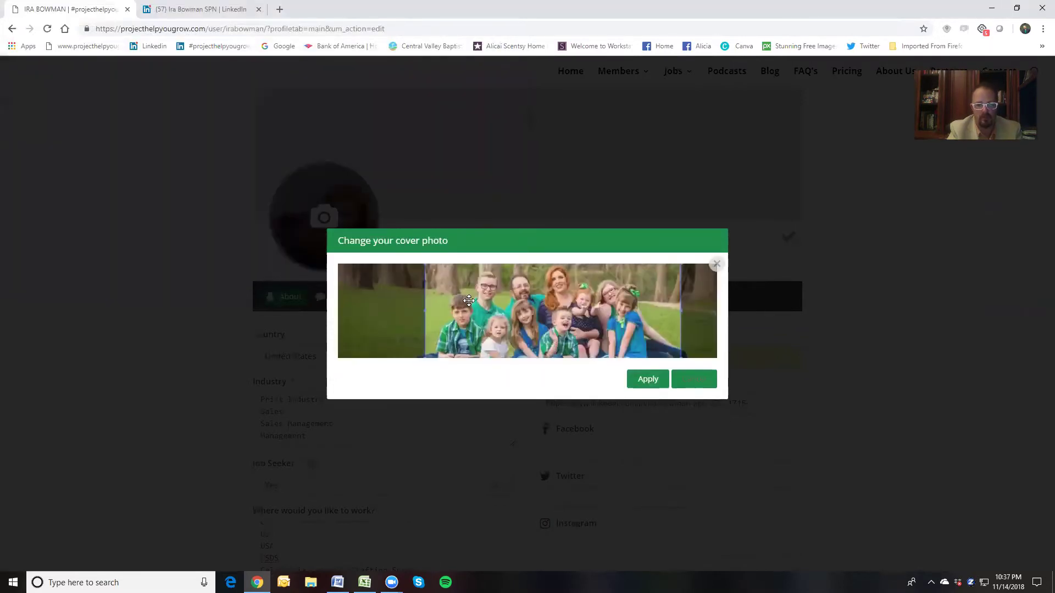
drag(571, 337, 563, 336)
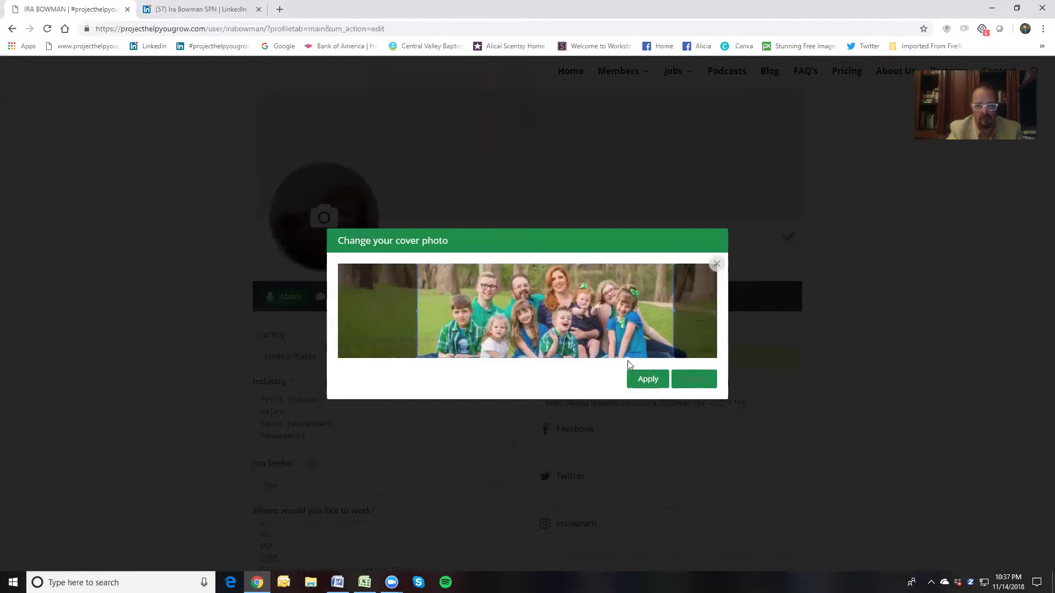
click(640, 379)
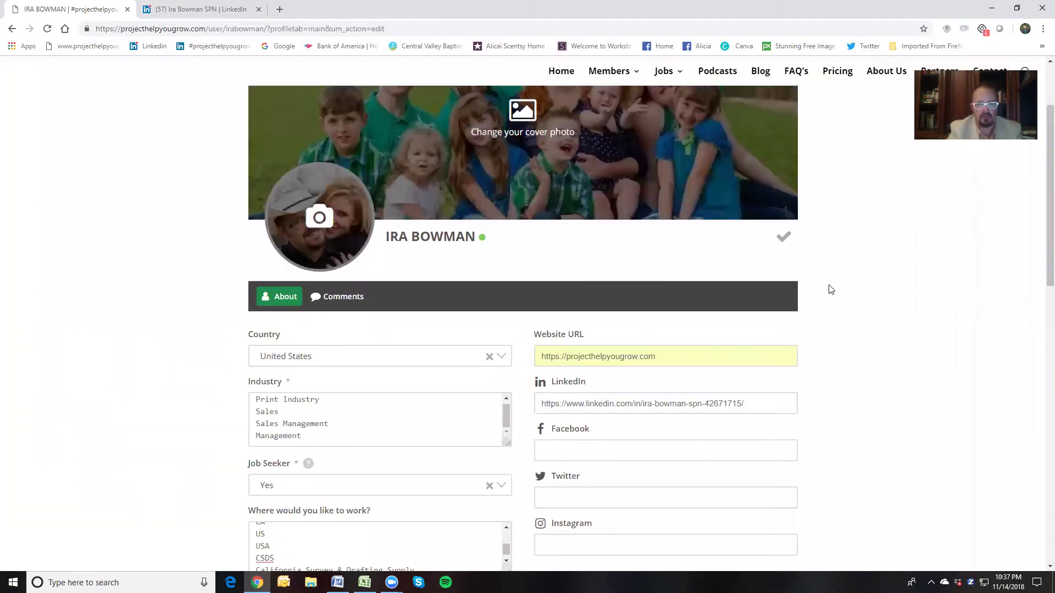
Update the profile and go to the Members directory
scroll(657, 291, down, 8)
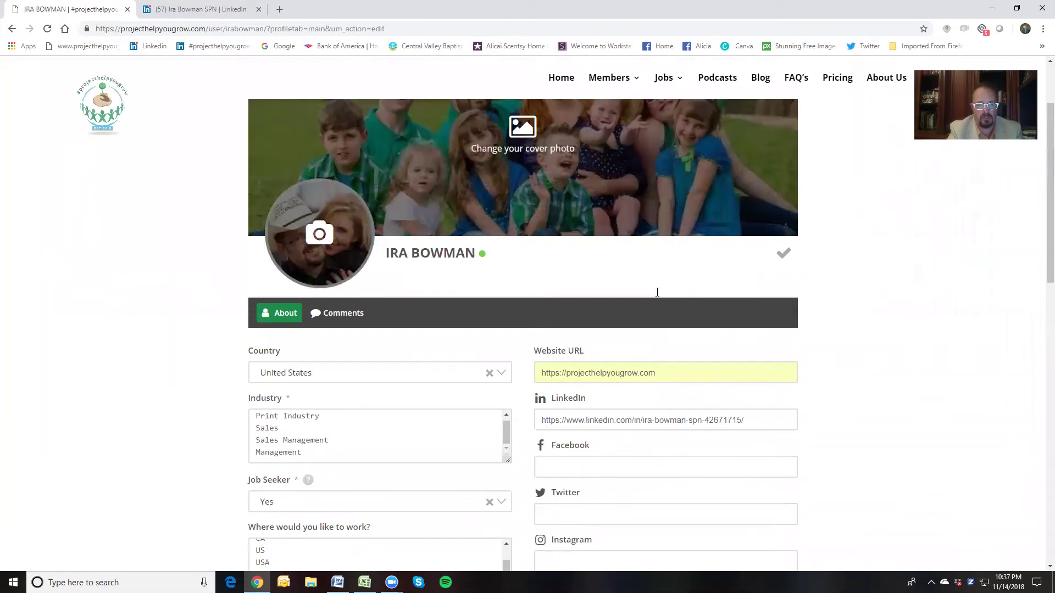
scroll(553, 344, down, 8)
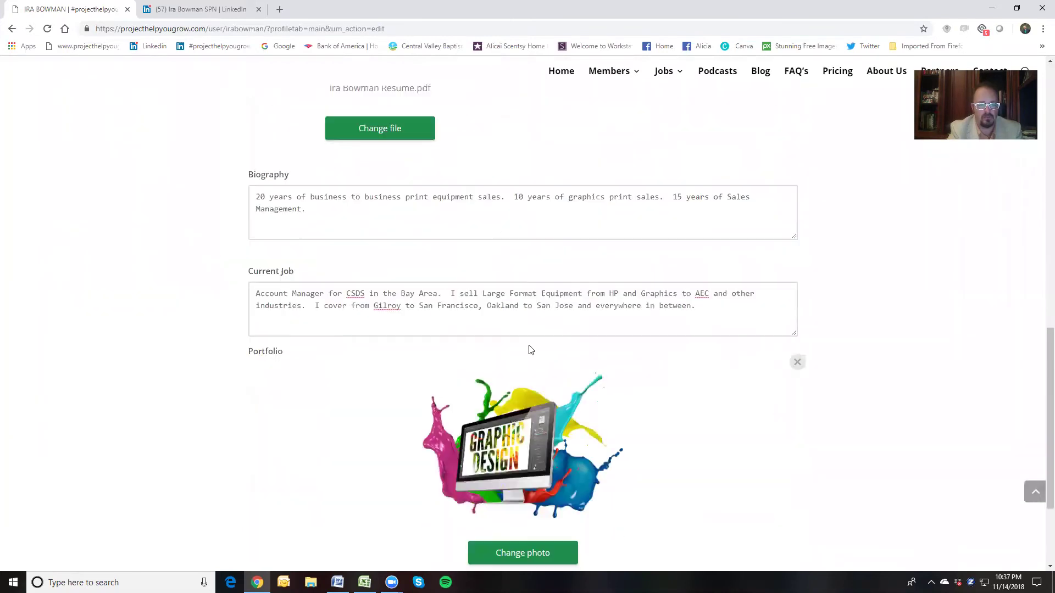
click(417, 448)
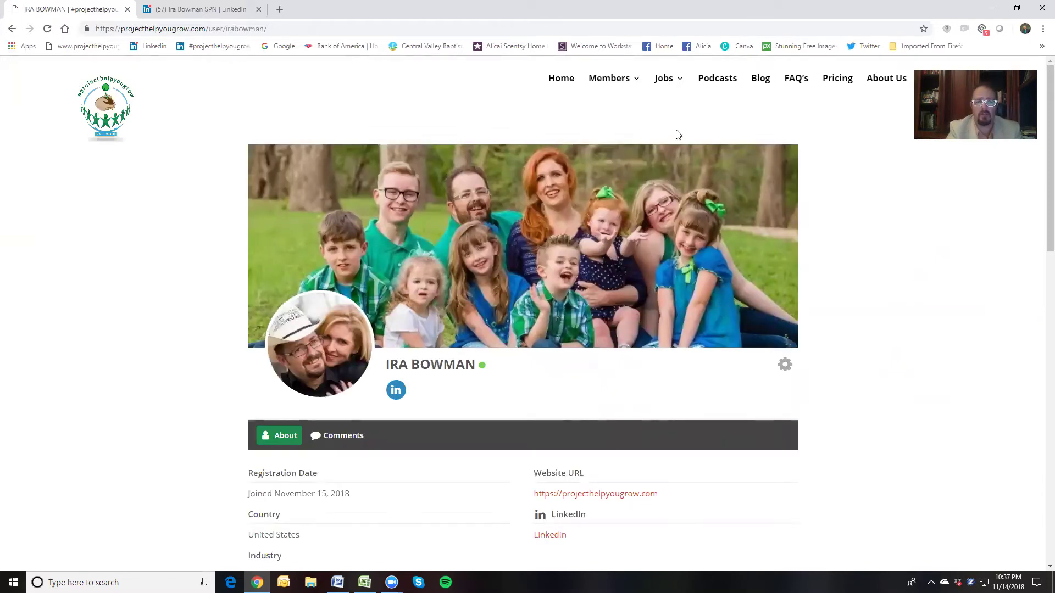
click(663, 78)
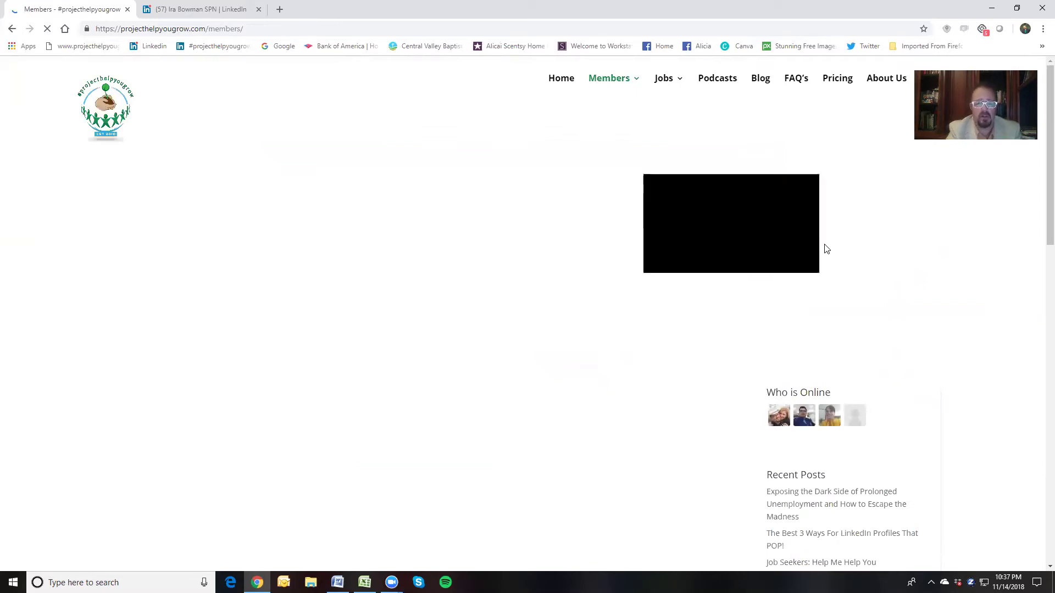
Search members with industry 'S', biography 'Graphics' and job seeker set to Yes
scroll(824, 247, down, 3)
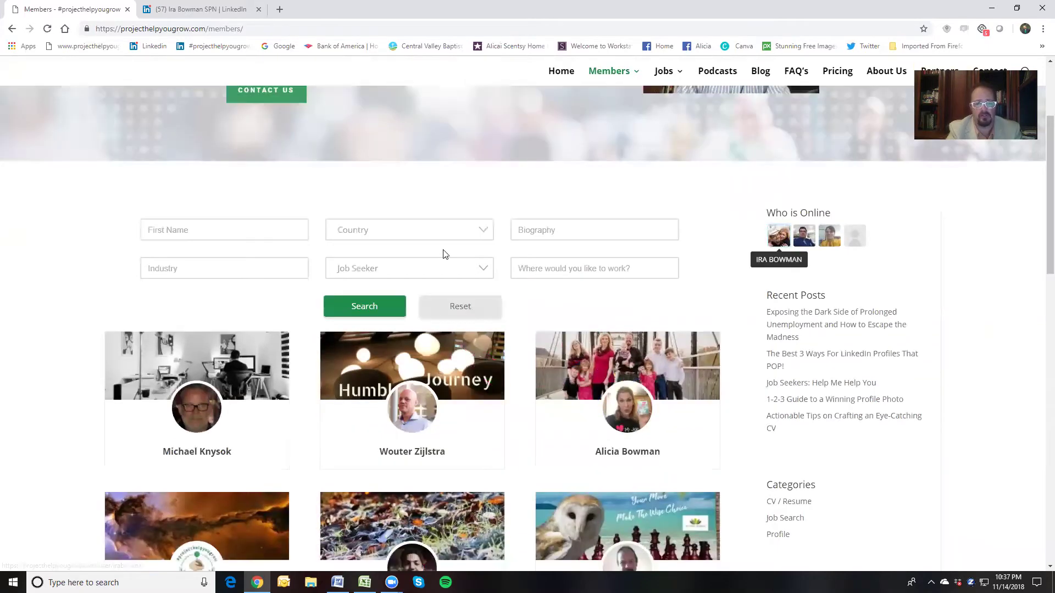
click(222, 269)
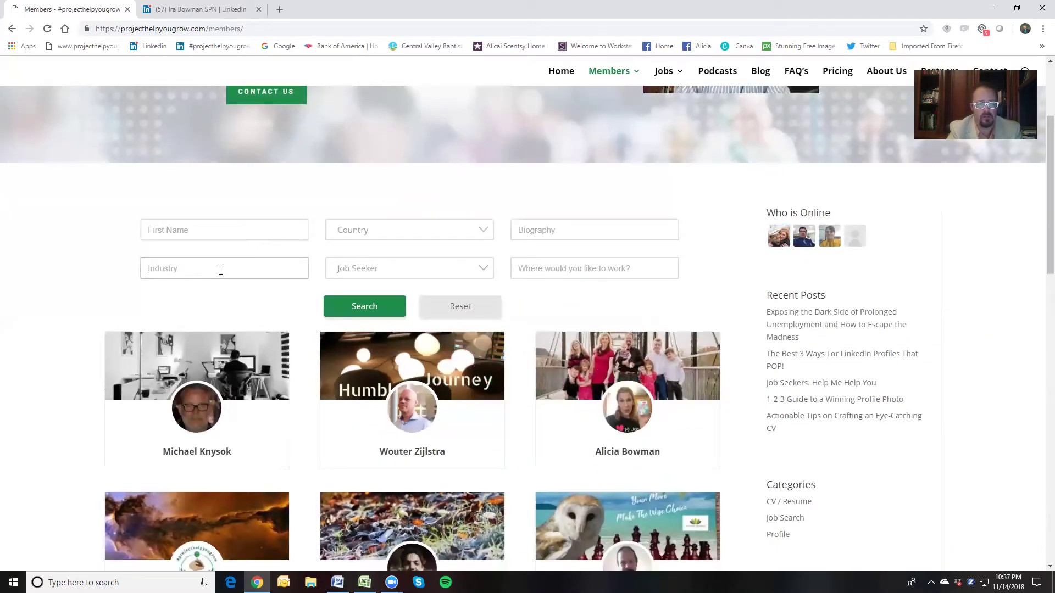
text(Sales)
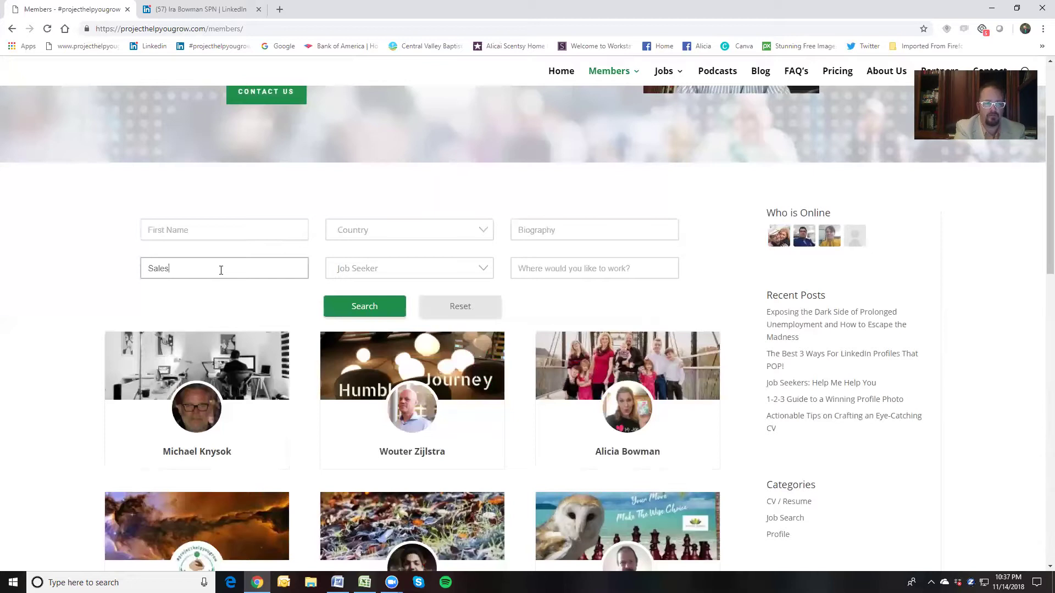
click(541, 231)
text(Graphics)
click(474, 275)
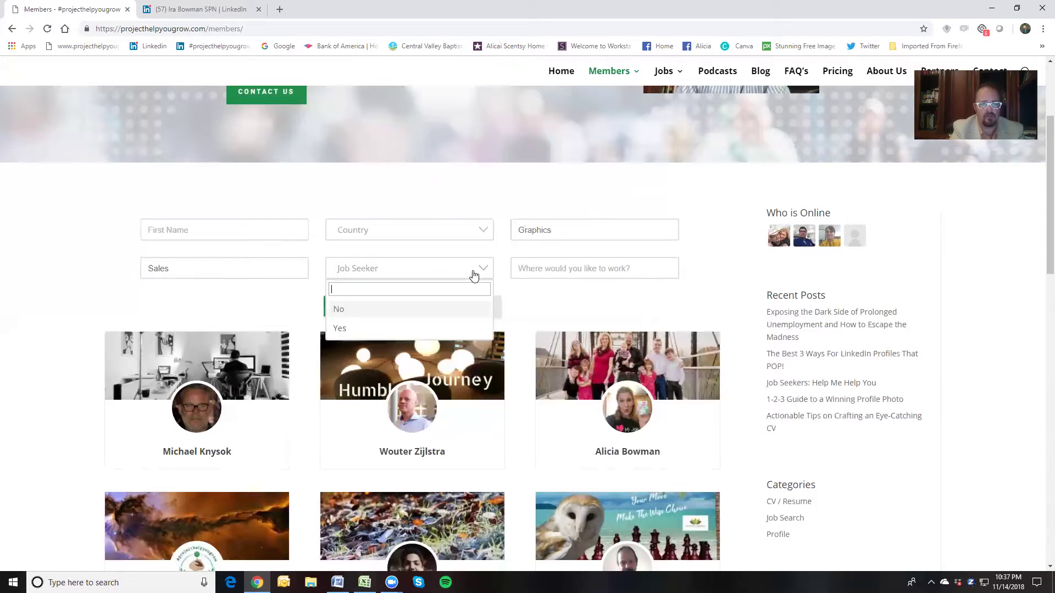
click(400, 328)
click(360, 310)
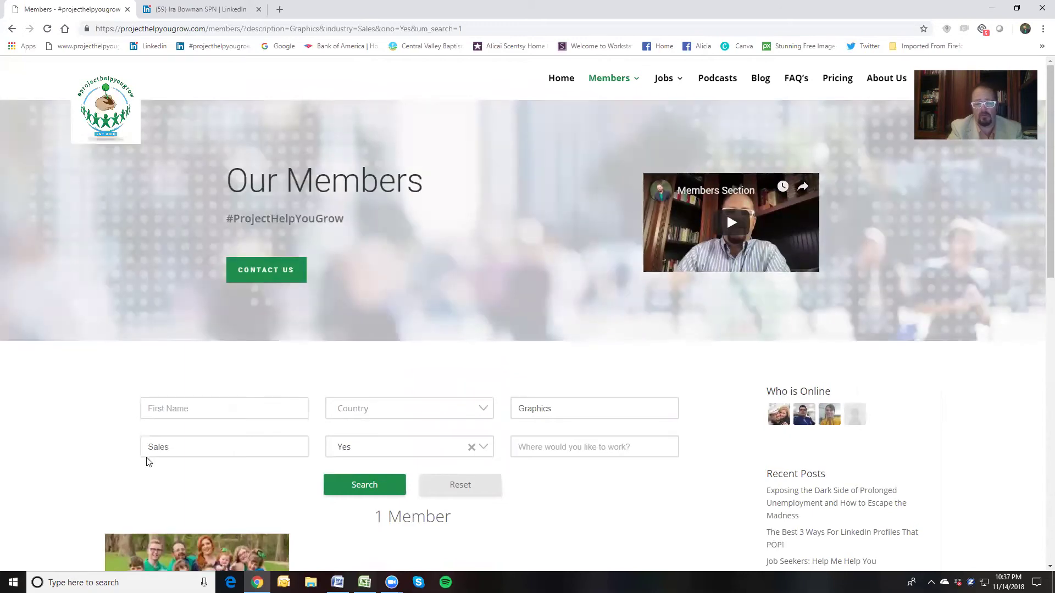
Switch the job-seeker filter to No and rerun the search
scroll(146, 460, down, 3)
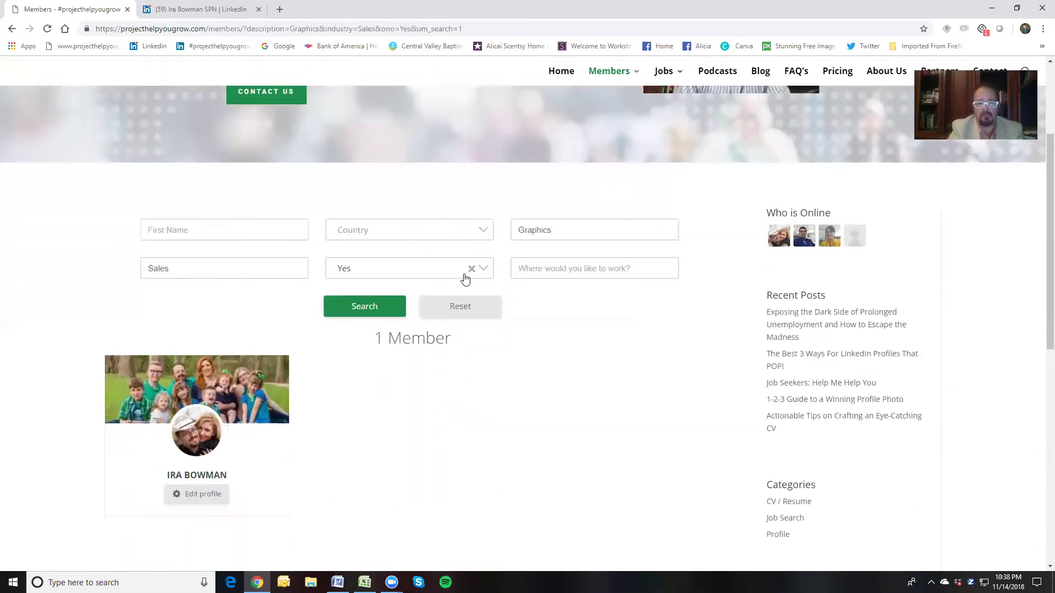
click(488, 273)
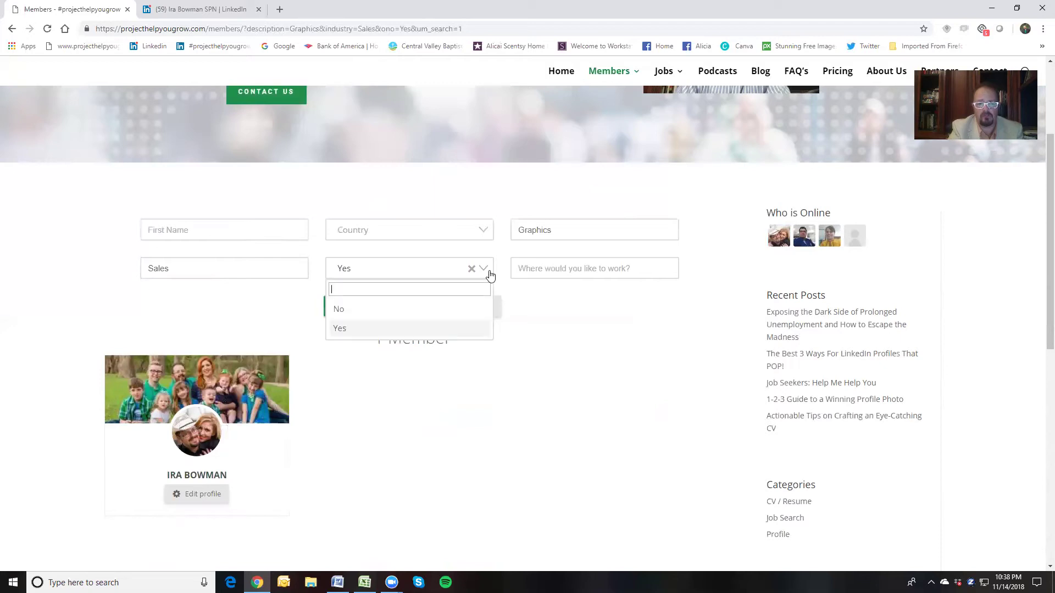
click(435, 311)
click(385, 311)
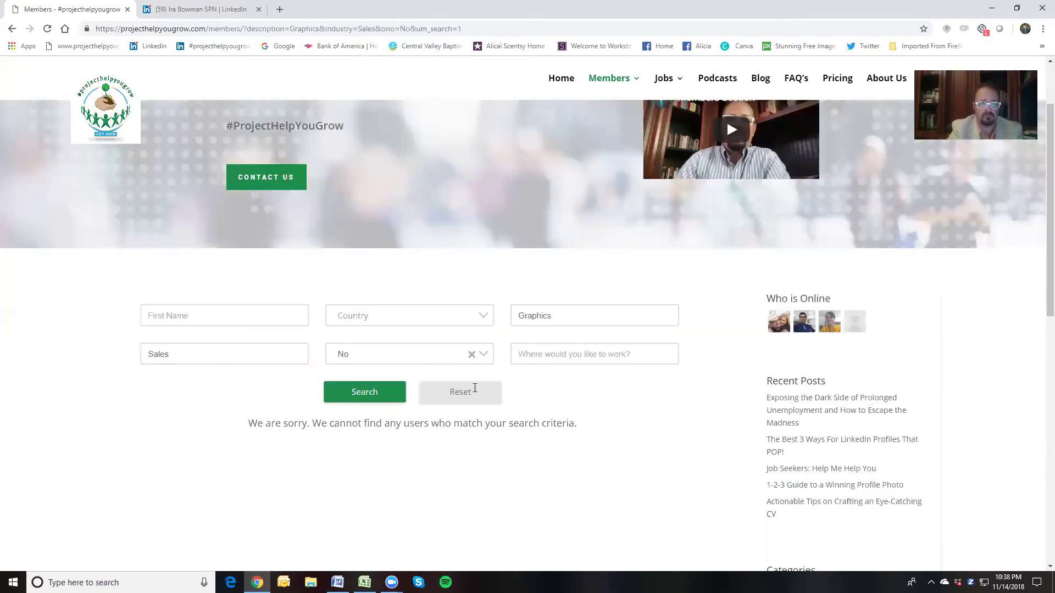
Delete the 'Graphics' biography keyword and rerun the search
drag(638, 289, 512, 289)
key(BackSpace)
click(338, 355)
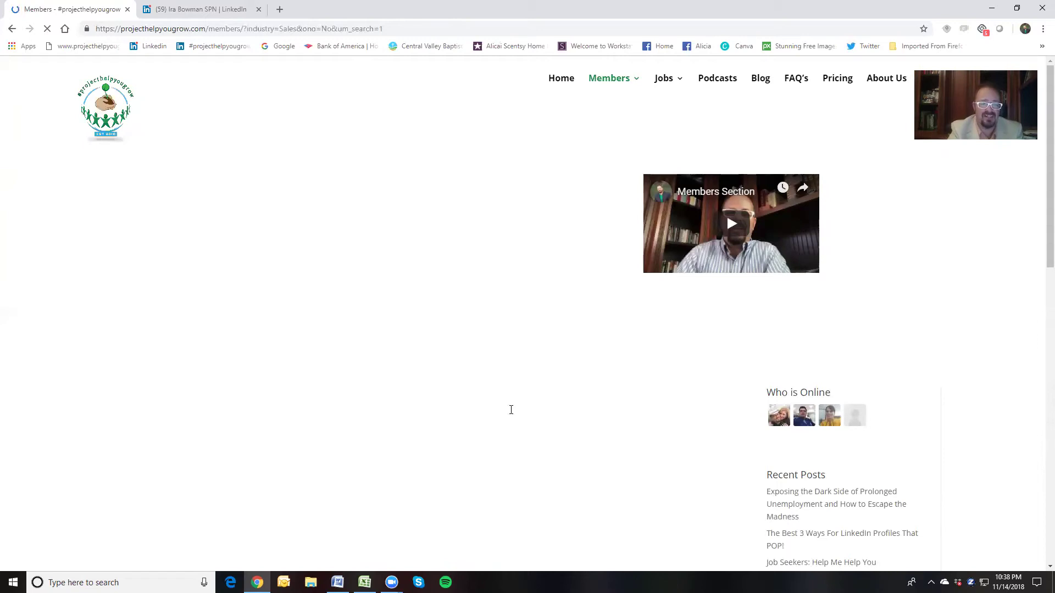
Add Country United States to the filters and search again
scroll(577, 414, down, 3)
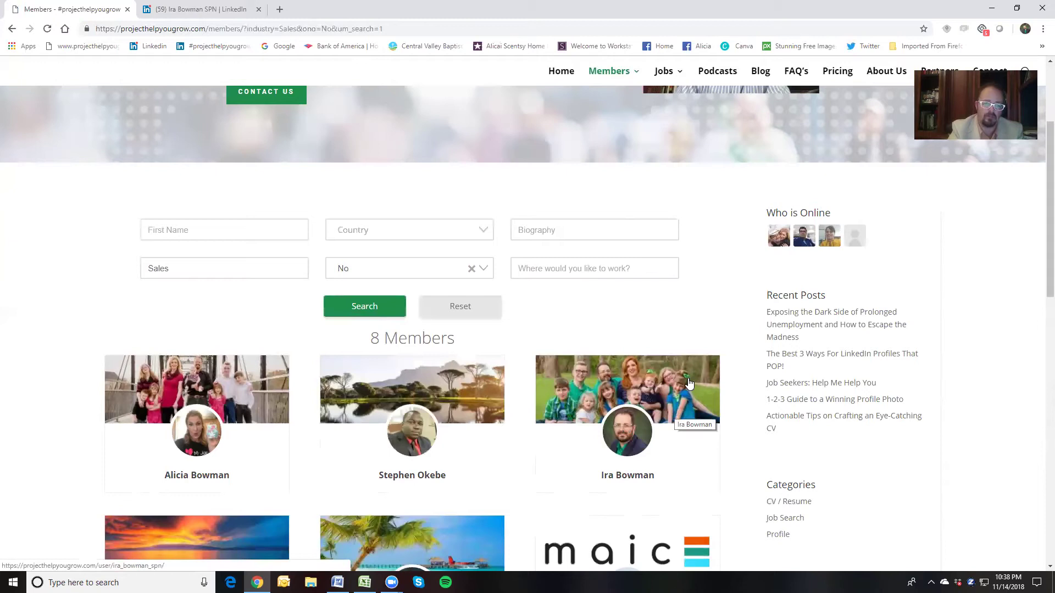
scroll(741, 278, down, 1)
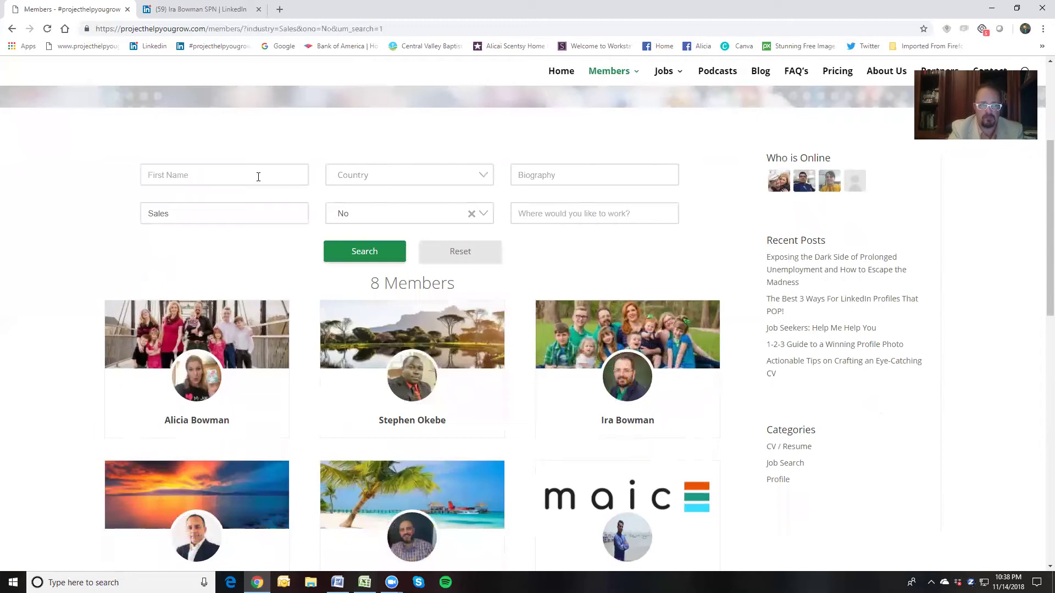
click(361, 182)
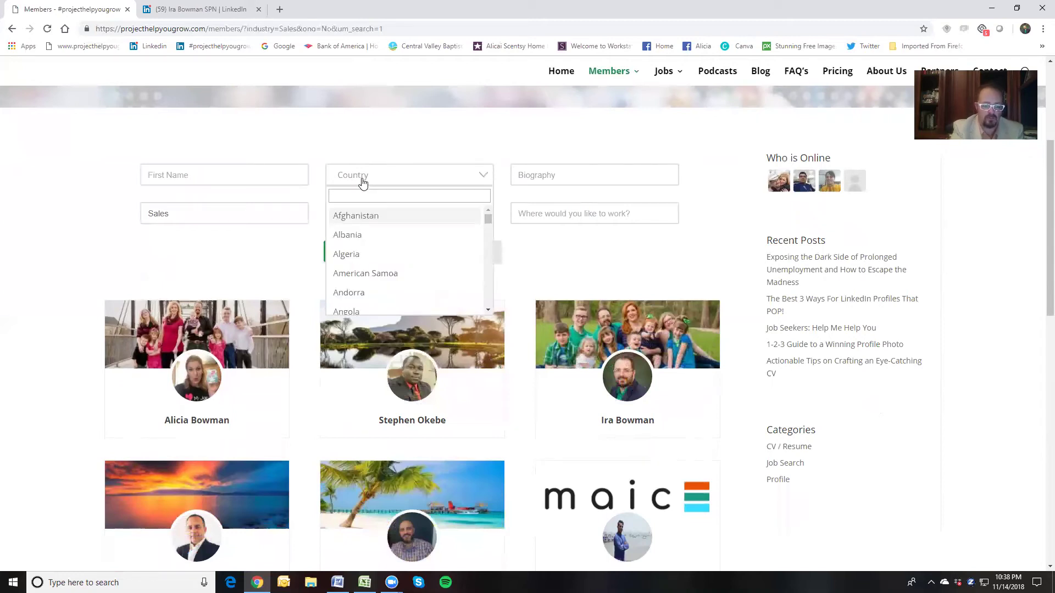
text(Unite)
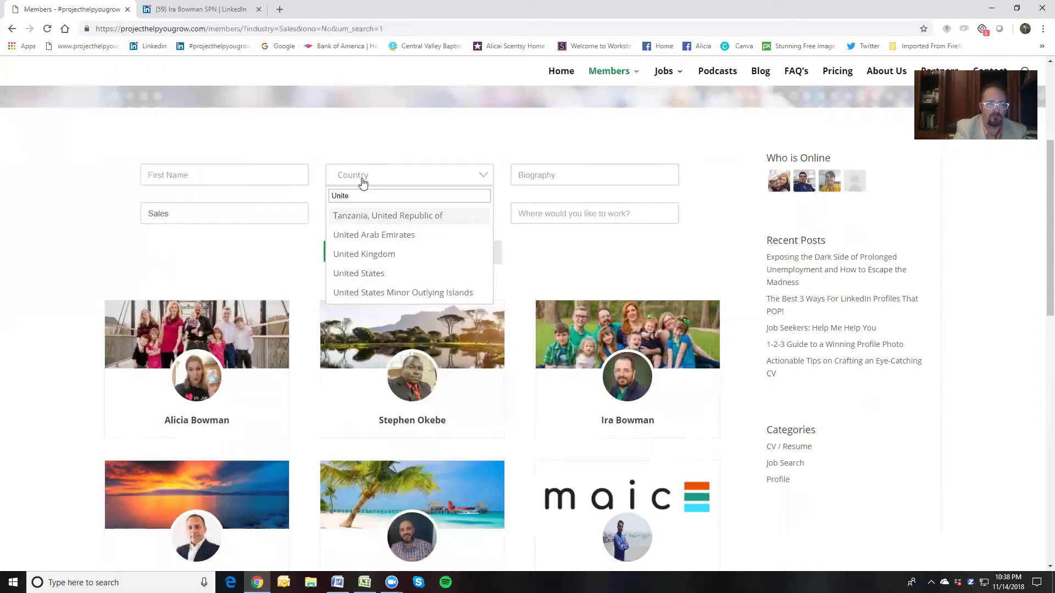
click(353, 274)
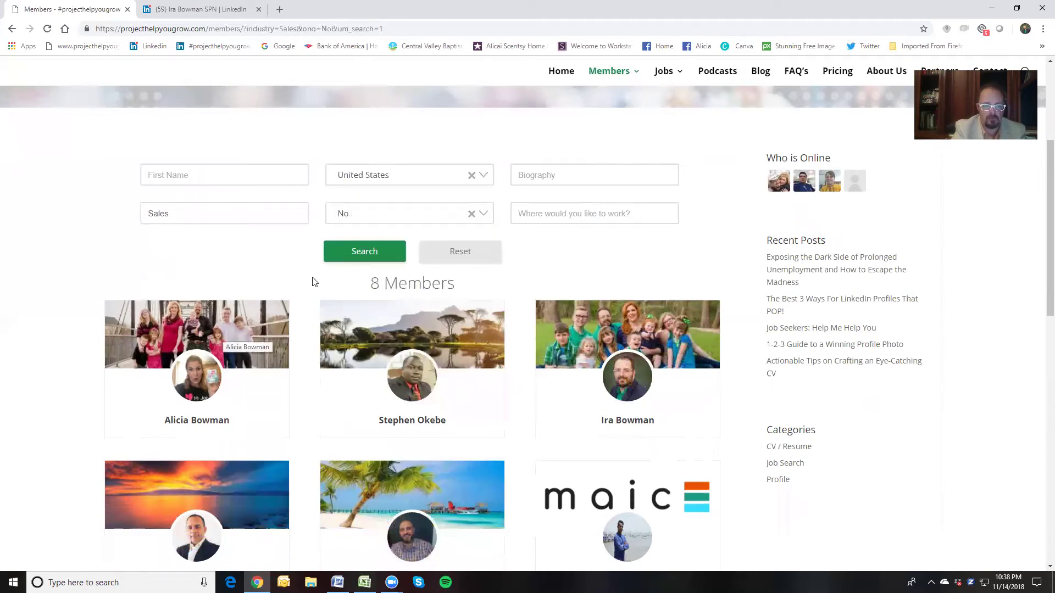
click(361, 252)
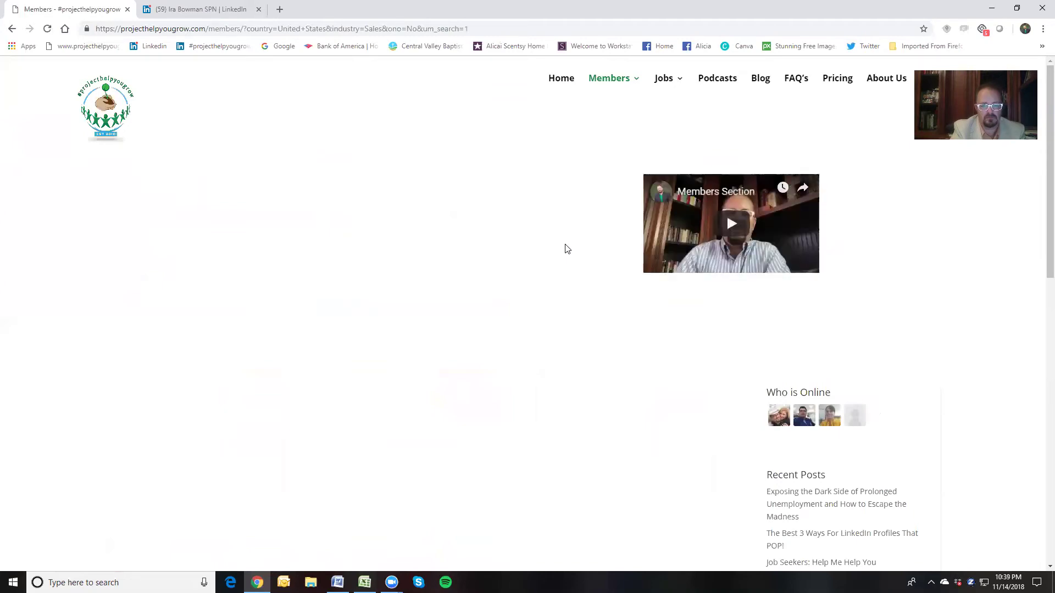
Replace the industry 'Sales' with 'Print' and rerun the search
scroll(567, 248, down, 6)
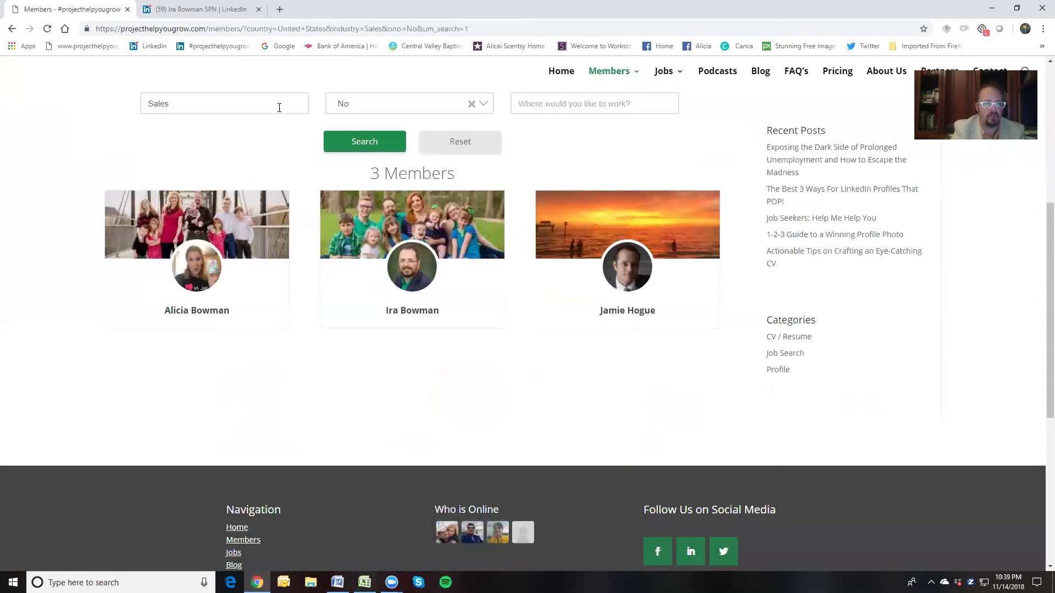
scroll(440, 134, up, 1)
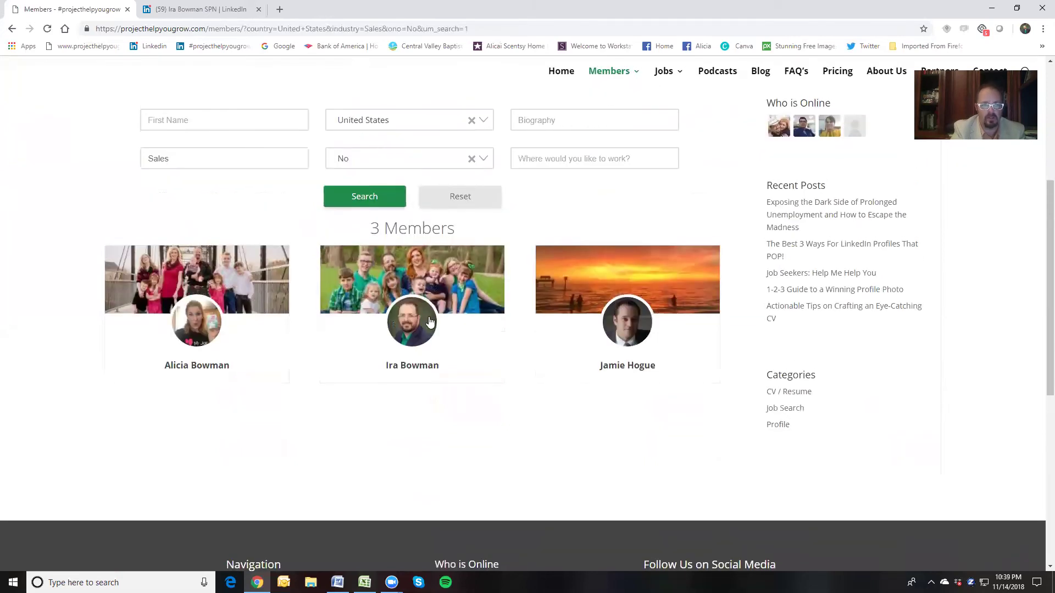
click(189, 159)
key(ctrl+a)
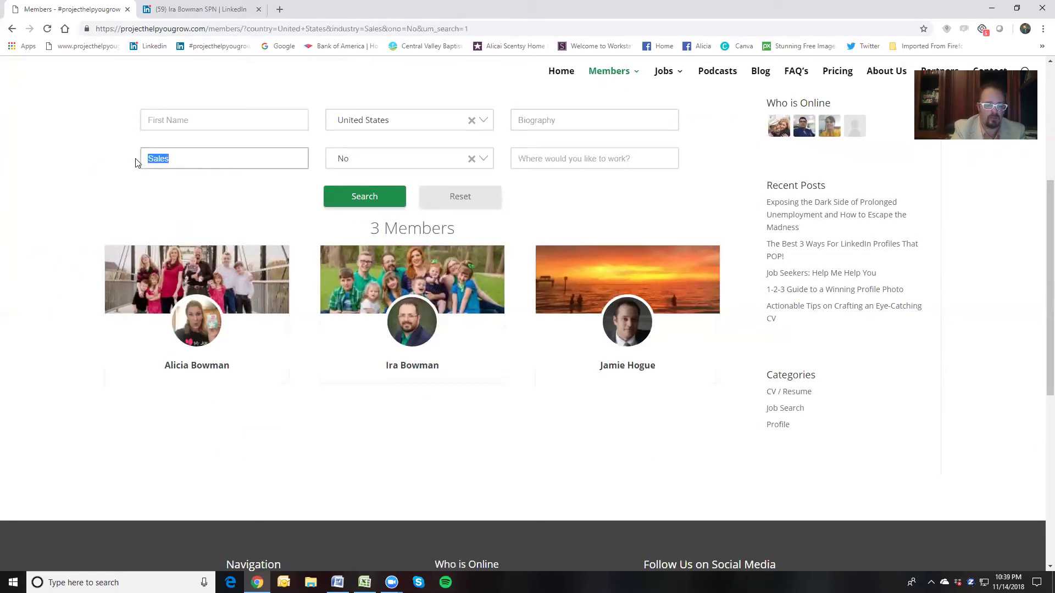
text(Print)
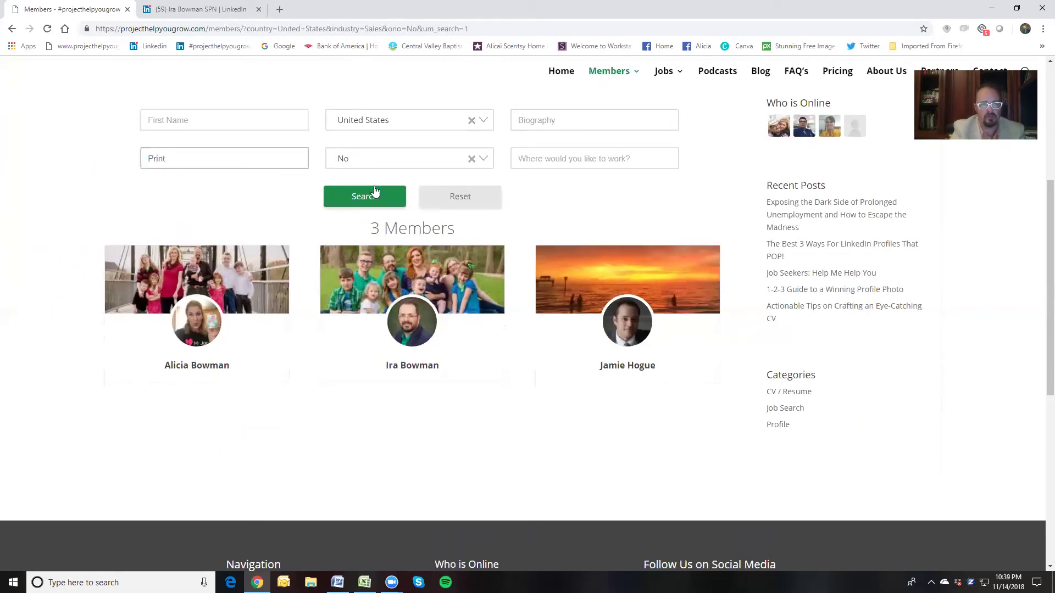
click(365, 196)
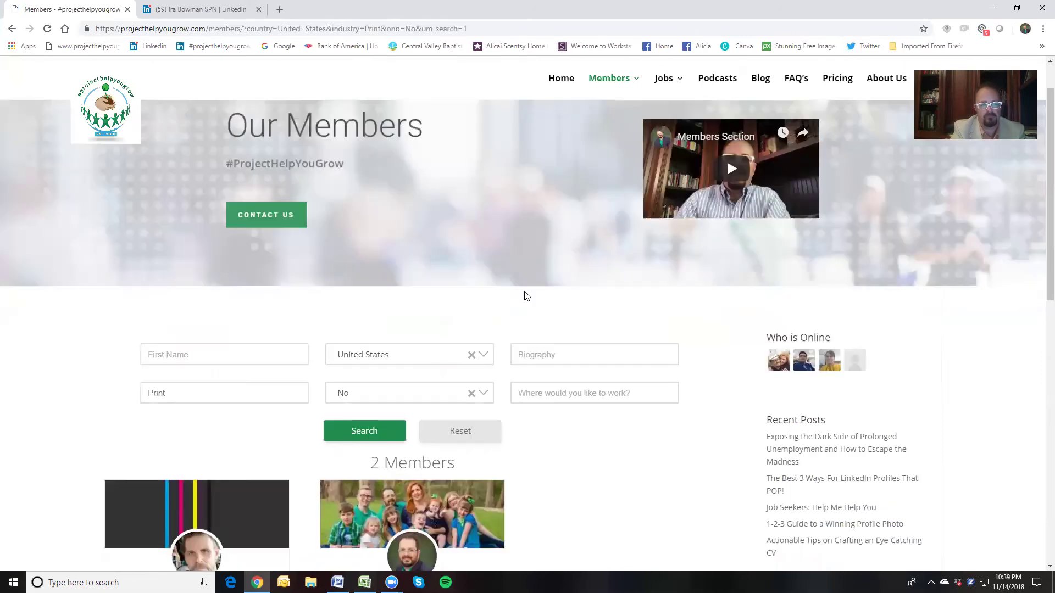
Change the job-seeker filter from No to Yes and search again
scroll(526, 297, down, 2)
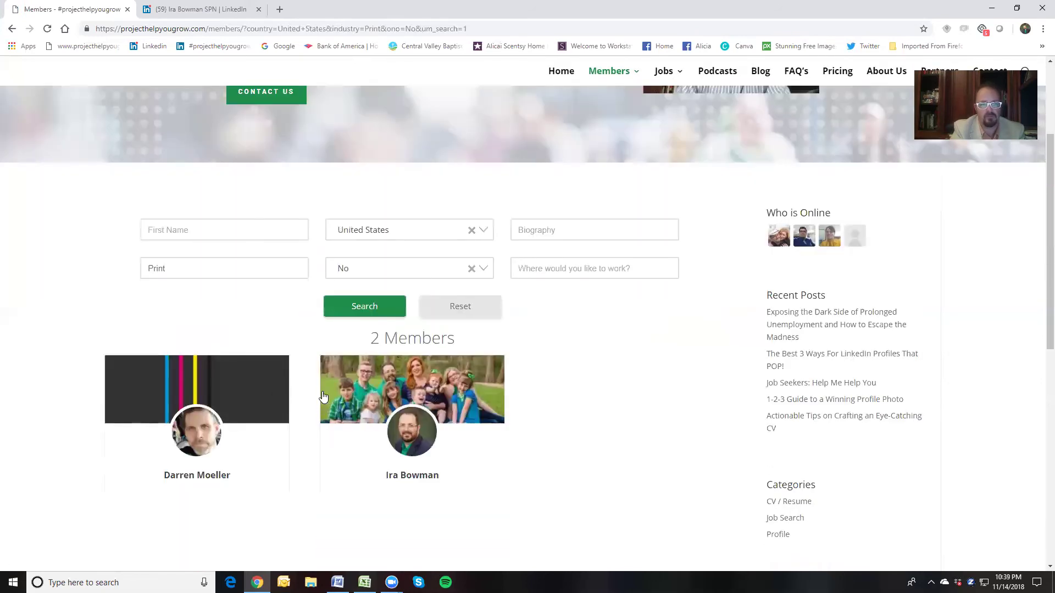
click(484, 271)
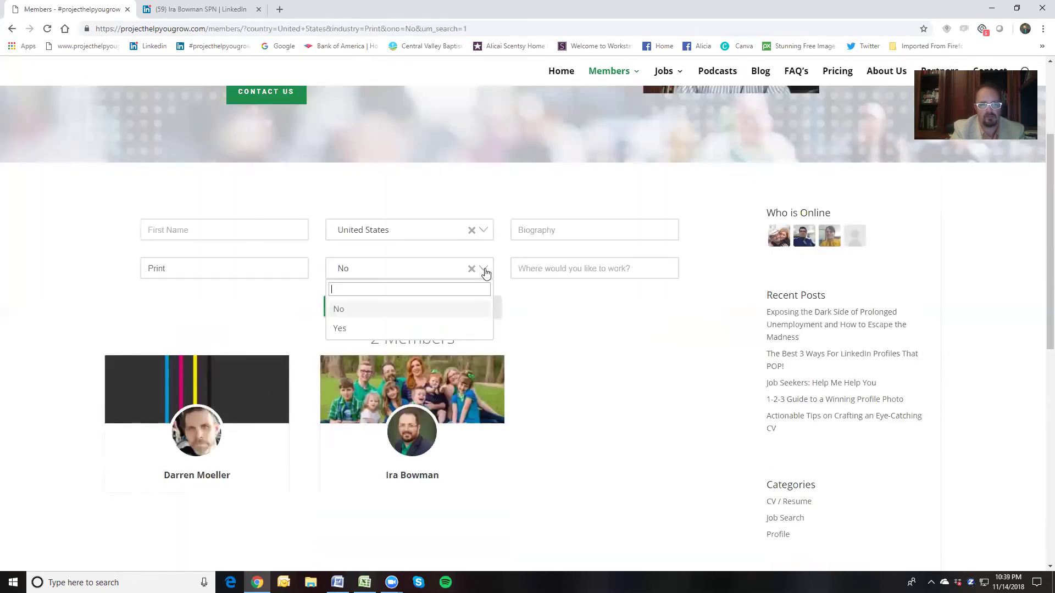
click(361, 329)
click(382, 307)
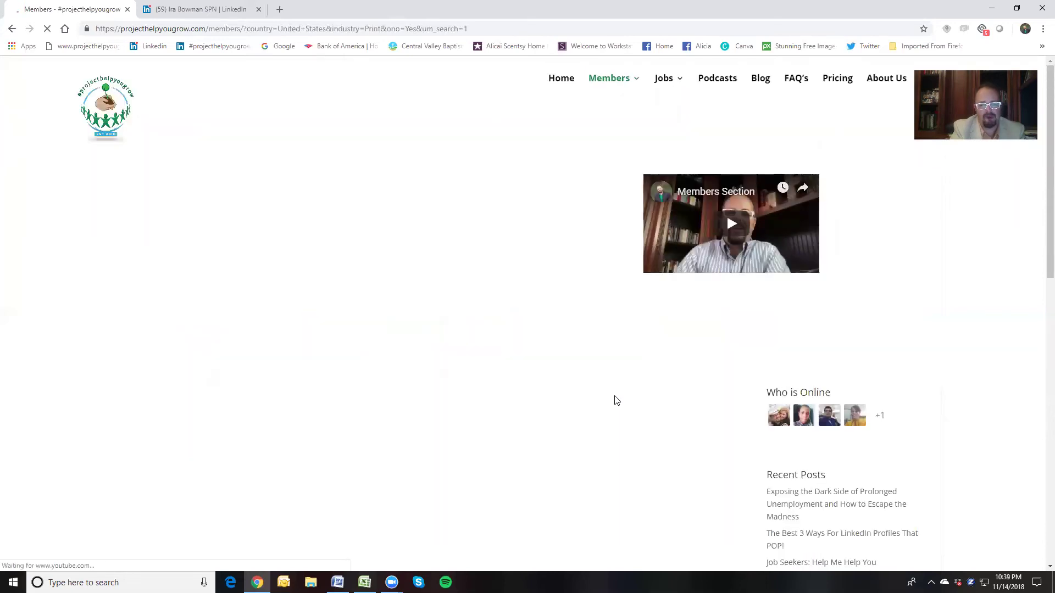
Open the second member card among the 3 Print, United States job-seeker results
scroll(608, 393, down, 3)
scroll(608, 393, down, 2)
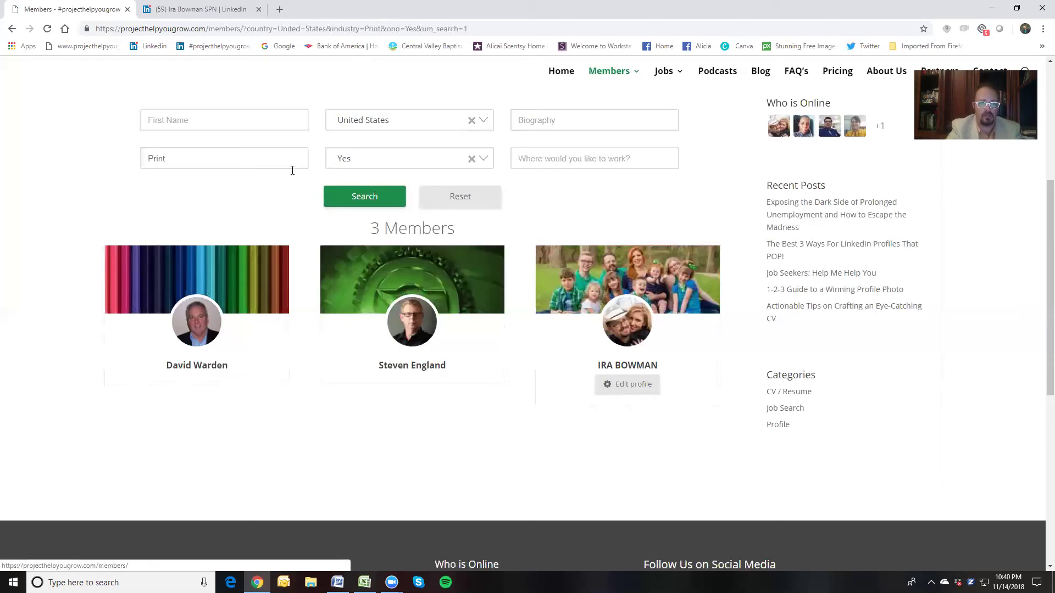
click(429, 291)
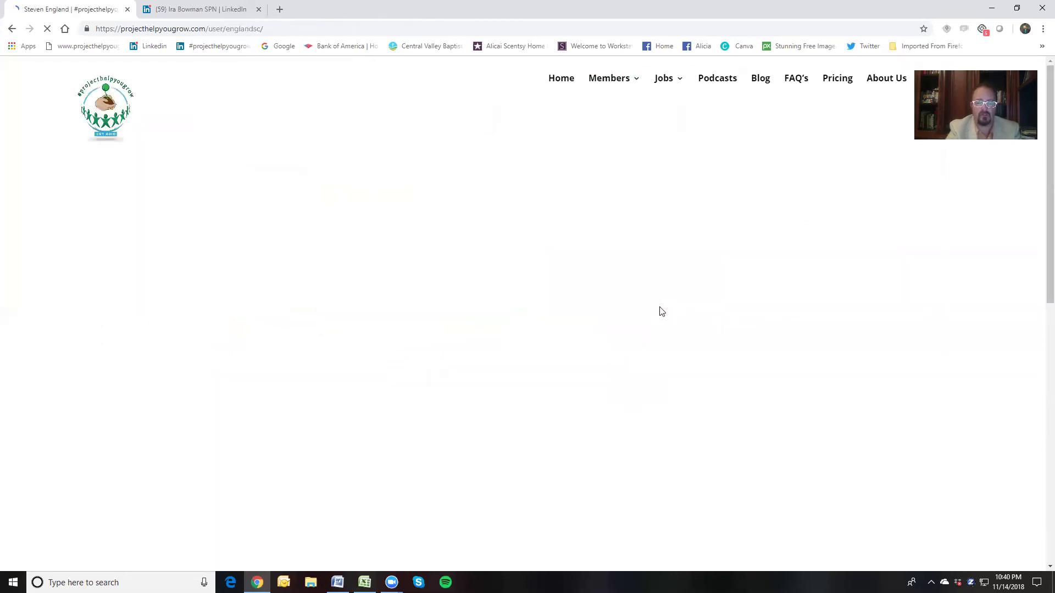
scroll(659, 307, down, 1)
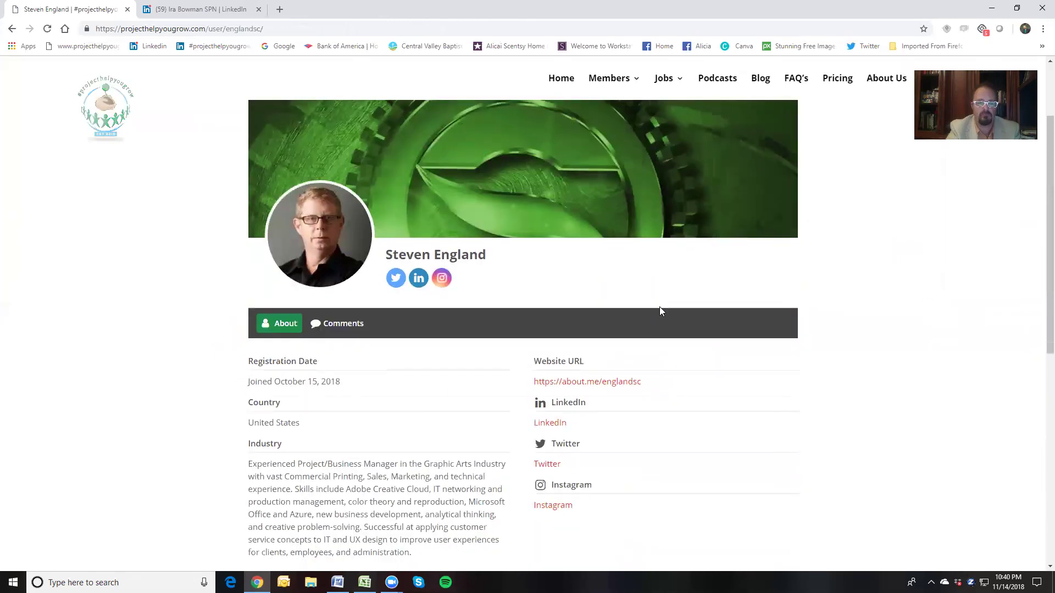
scroll(626, 338, down, 2)
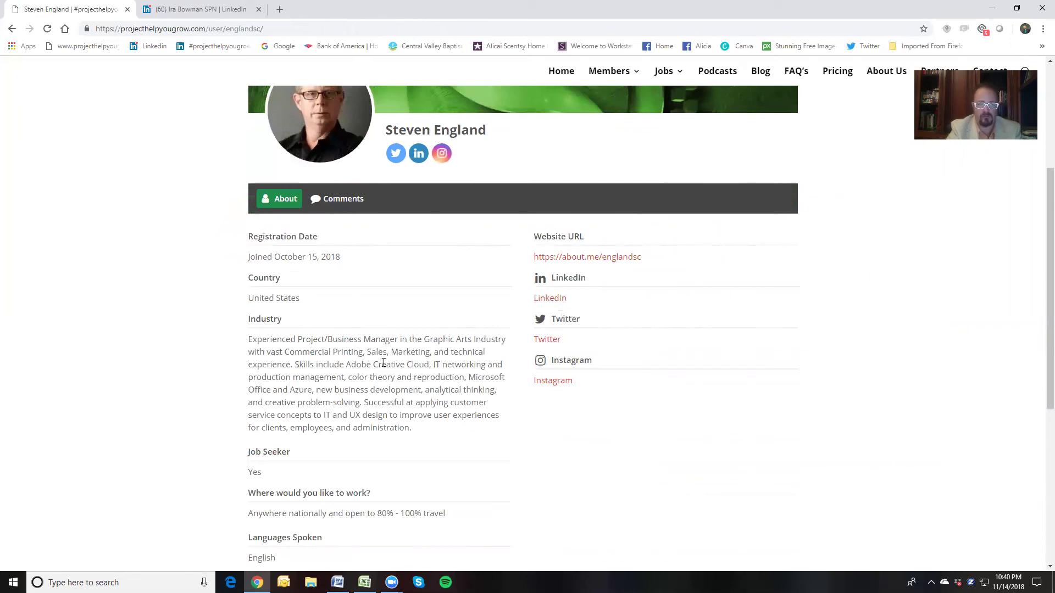
scroll(384, 362, down, 6)
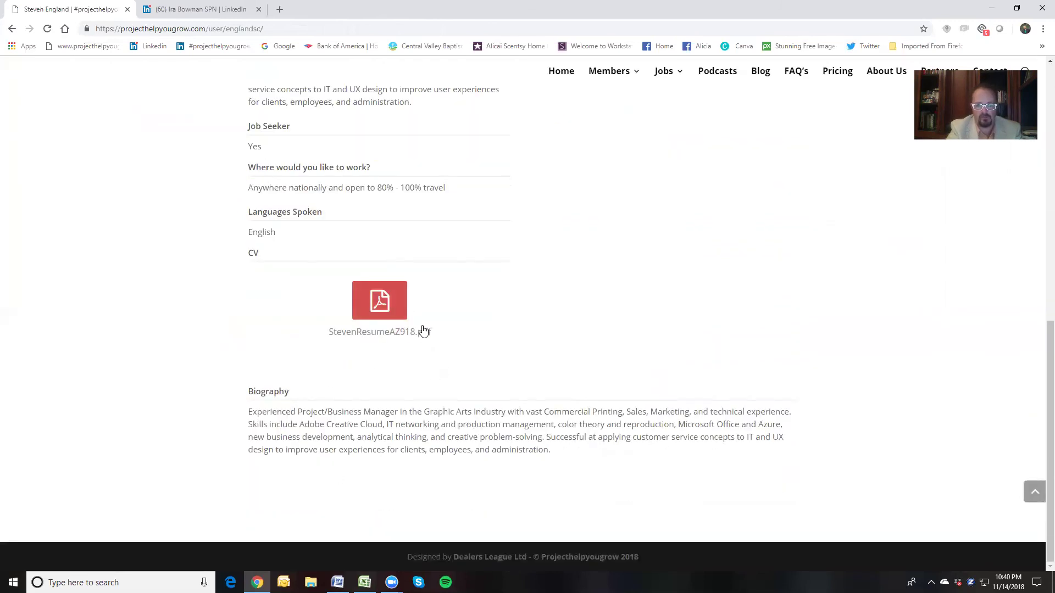
scroll(634, 340, up, 3)
scroll(637, 336, up, 3)
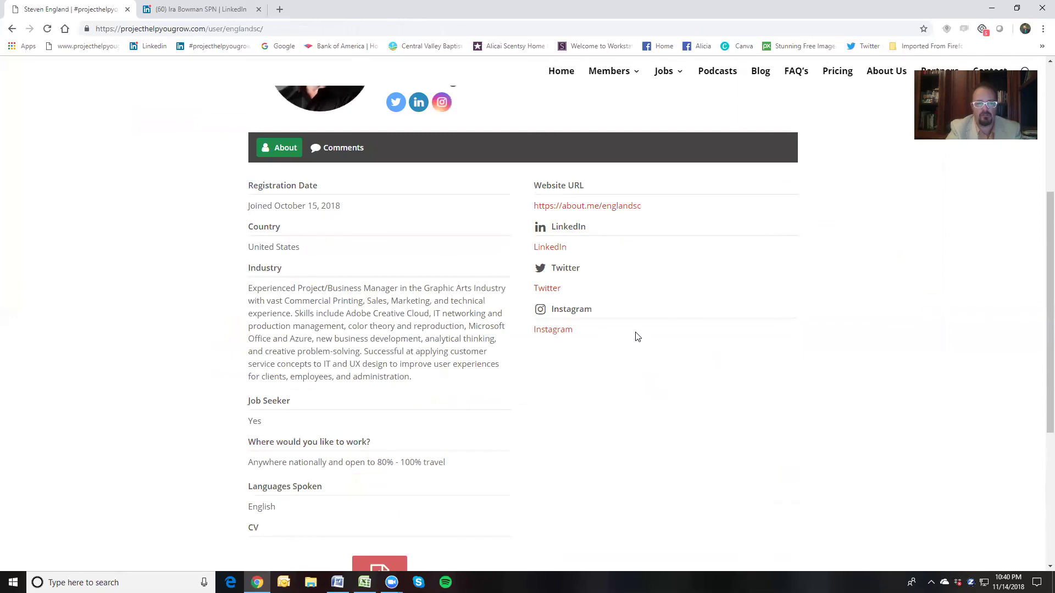
scroll(636, 336, up, 2)
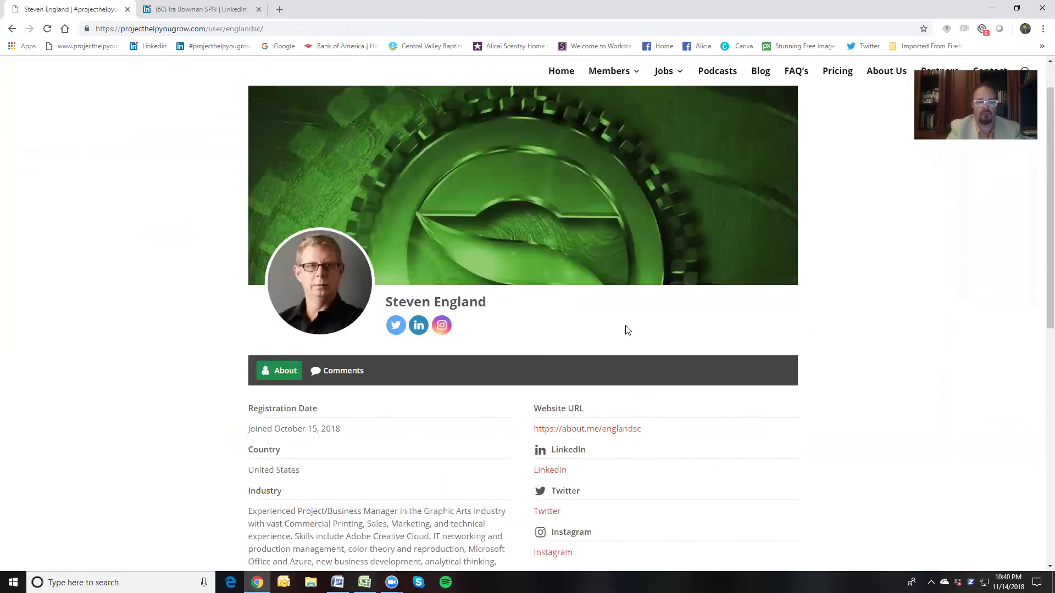
scroll(627, 330, up, 1)
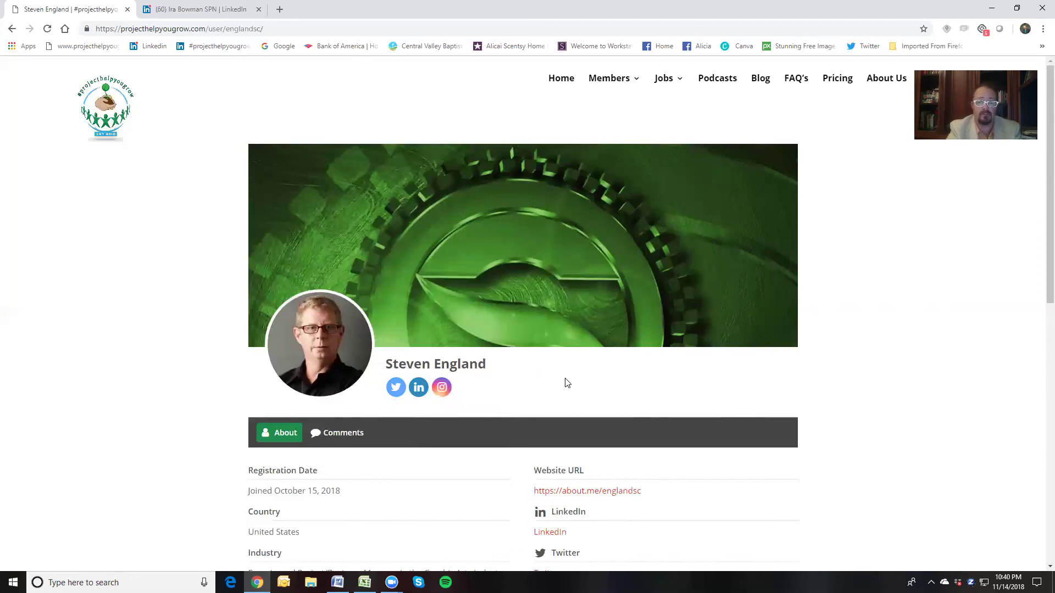
scroll(566, 374, down, 2)
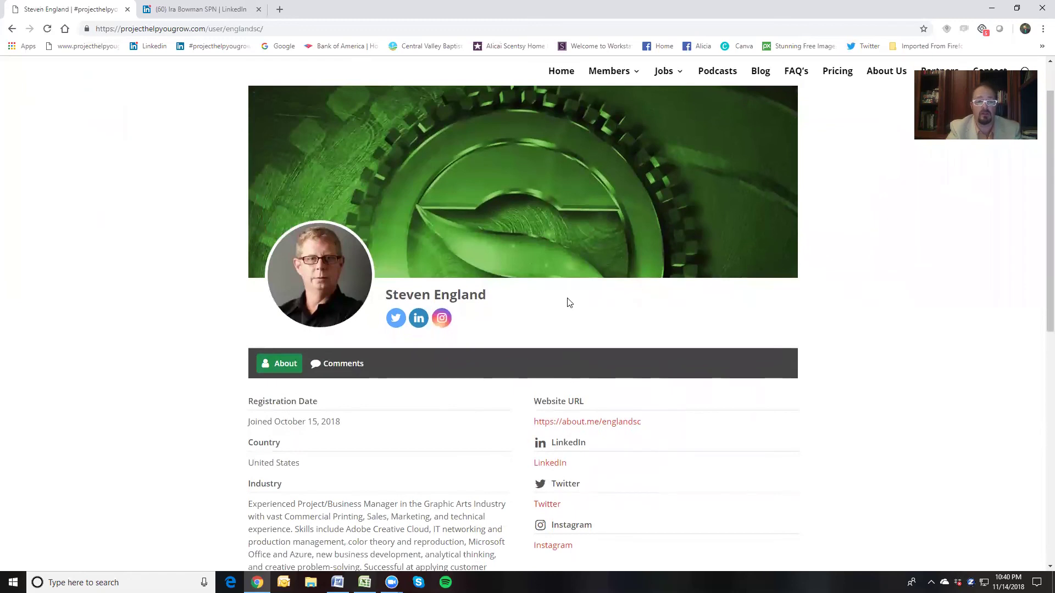